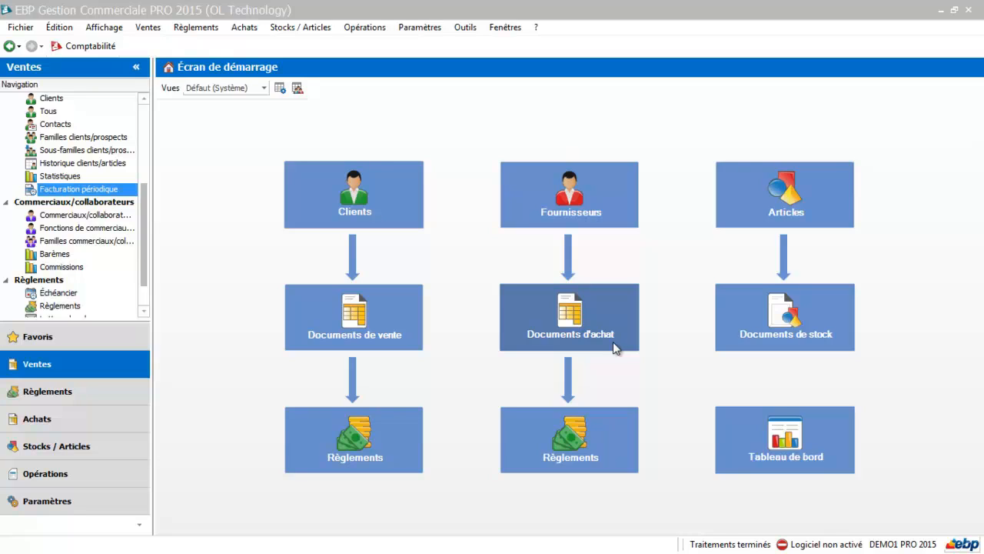
# - Review the invoices and delivery notes in the sales documents list, widening the client name column for the delivery notes
pyautogui.click(370, 316)
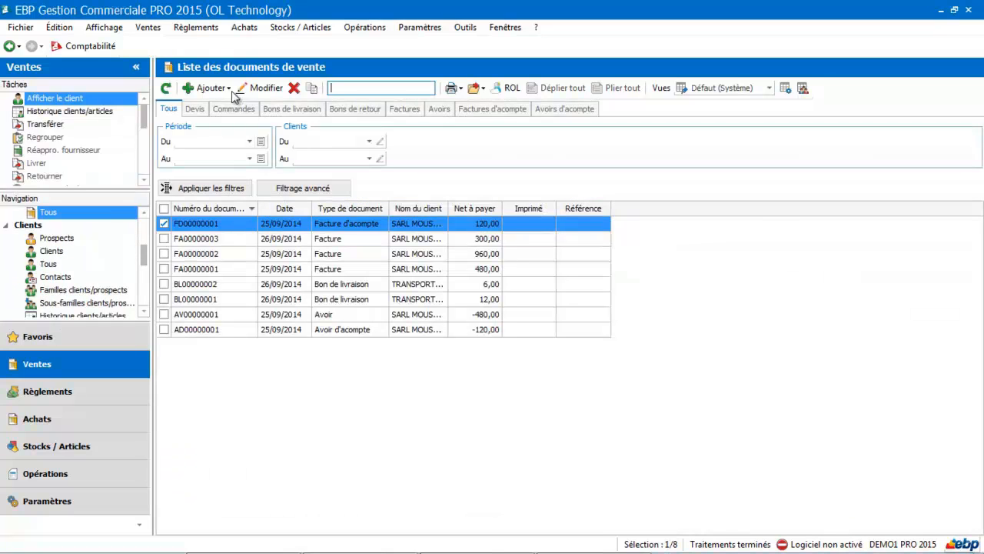
pyautogui.click(398, 114)
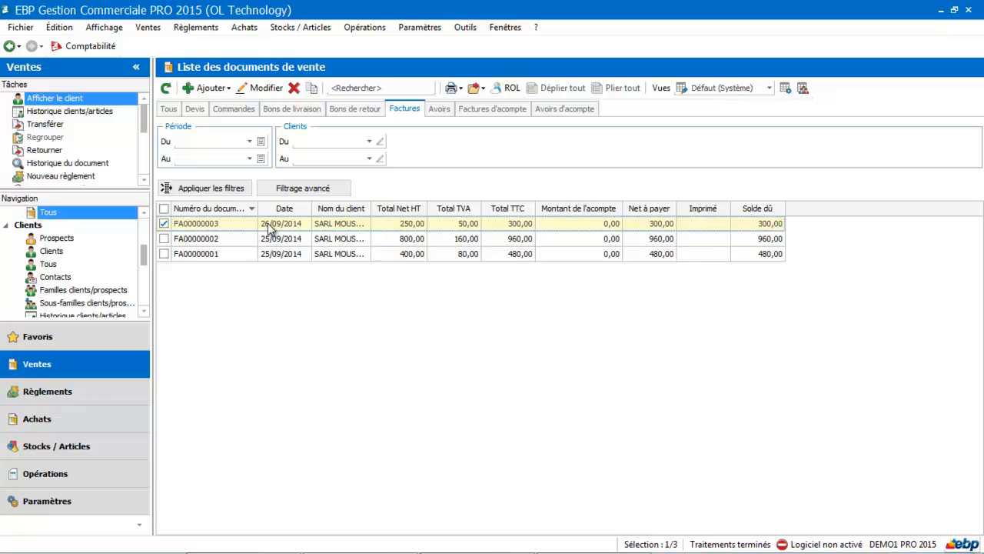
pyautogui.click(296, 111)
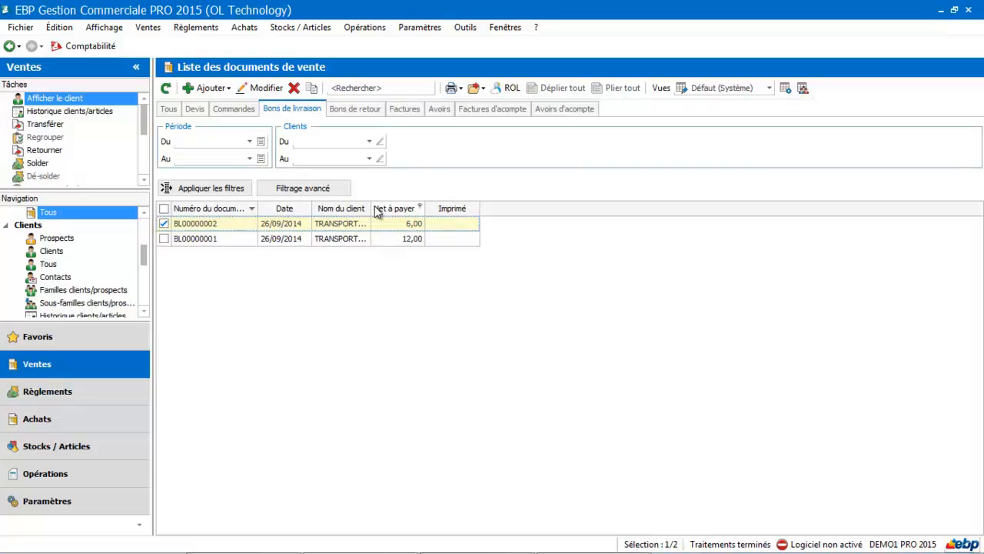
pyautogui.moveTo(372, 208); pyautogui.dragTo(471, 223)
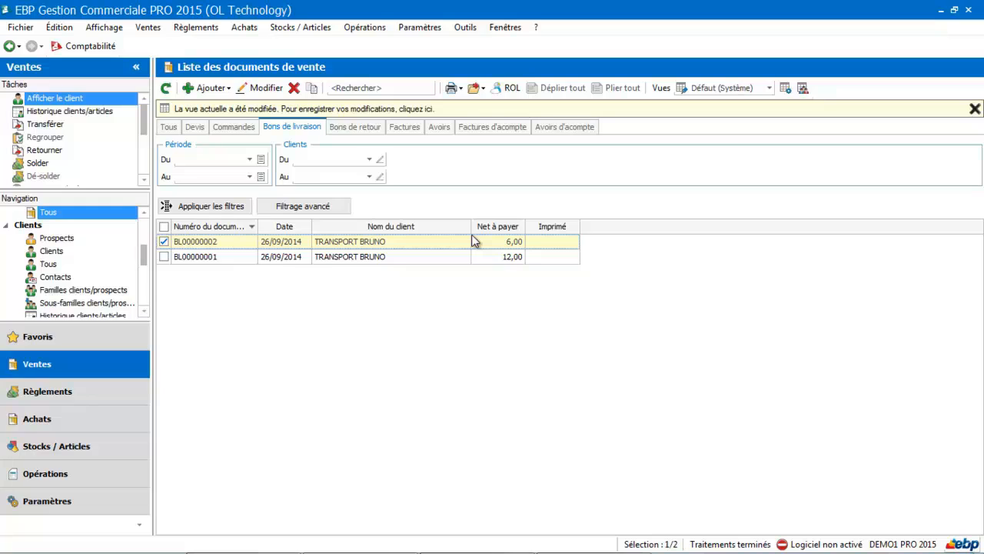
pyautogui.click(473, 241)
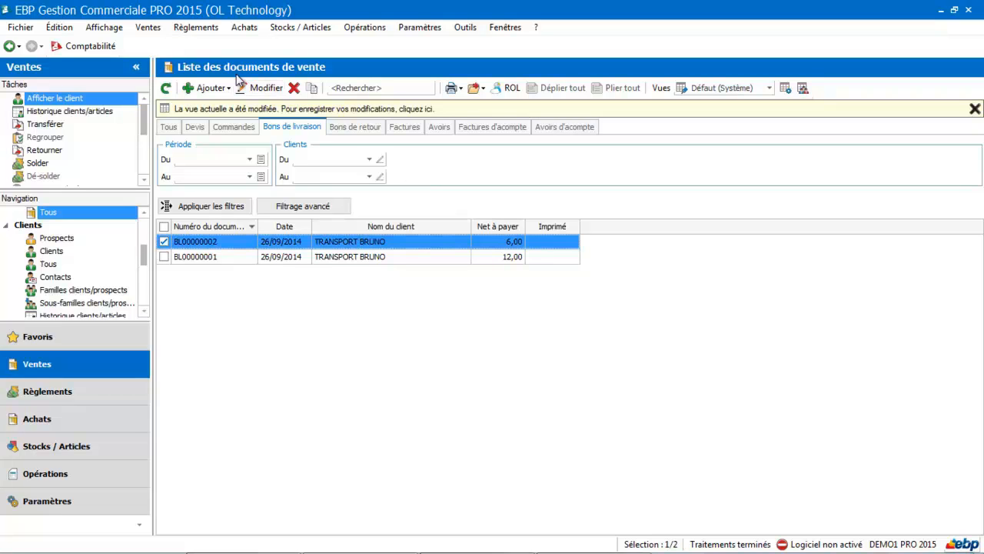
# - Delete the existing "Facturation BL" entry from the clients' periodic invoicing list
pyautogui.click(149, 27)
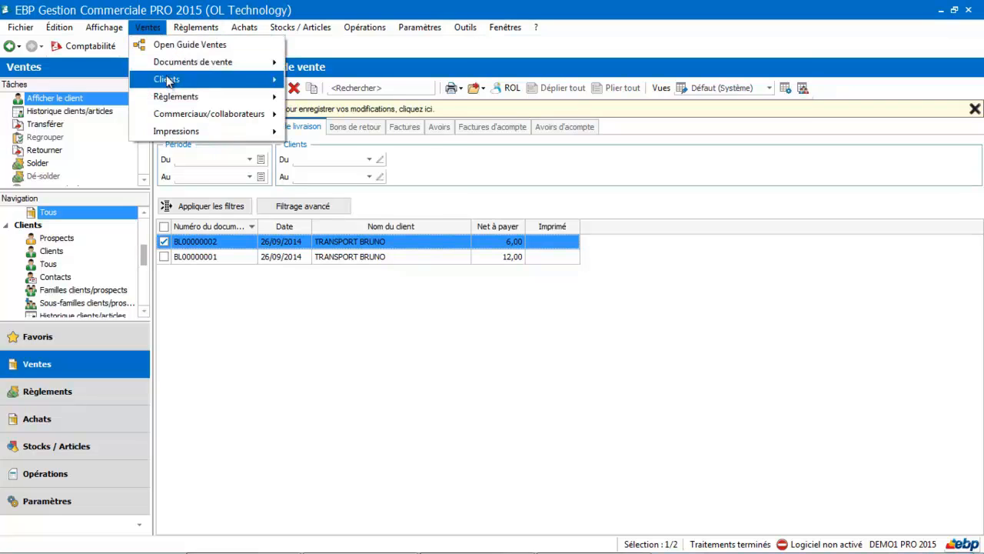
pyautogui.moveTo(169, 81)
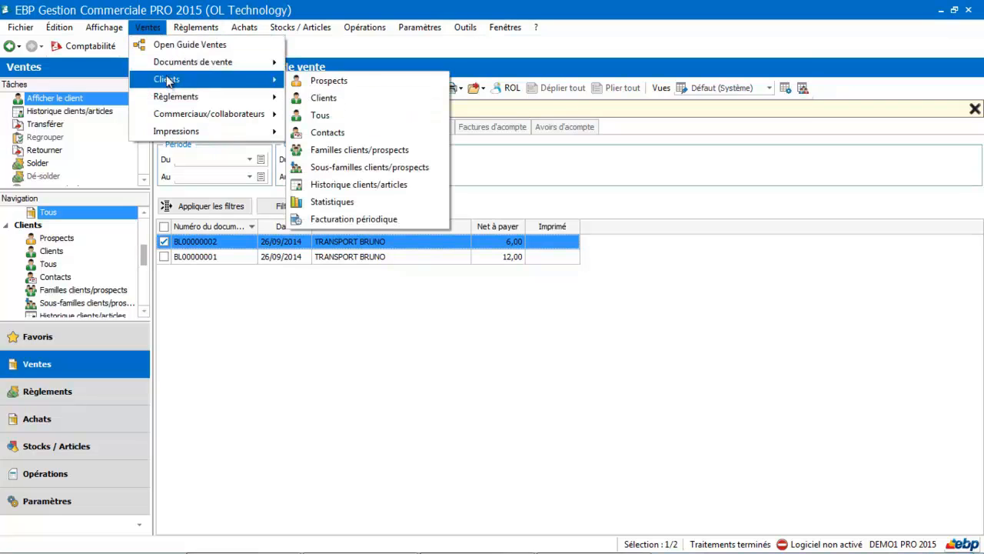
pyautogui.click(343, 218)
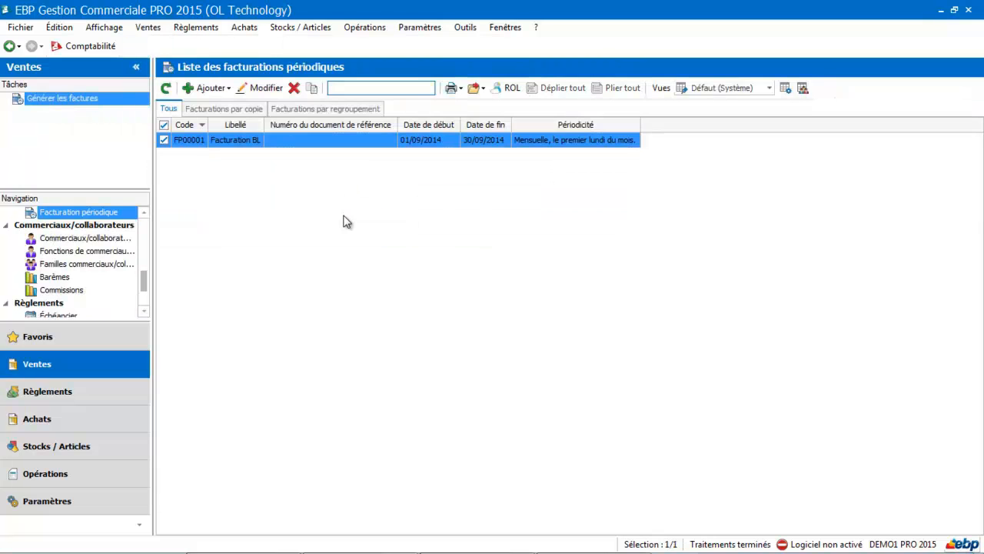
pyautogui.click(293, 88)
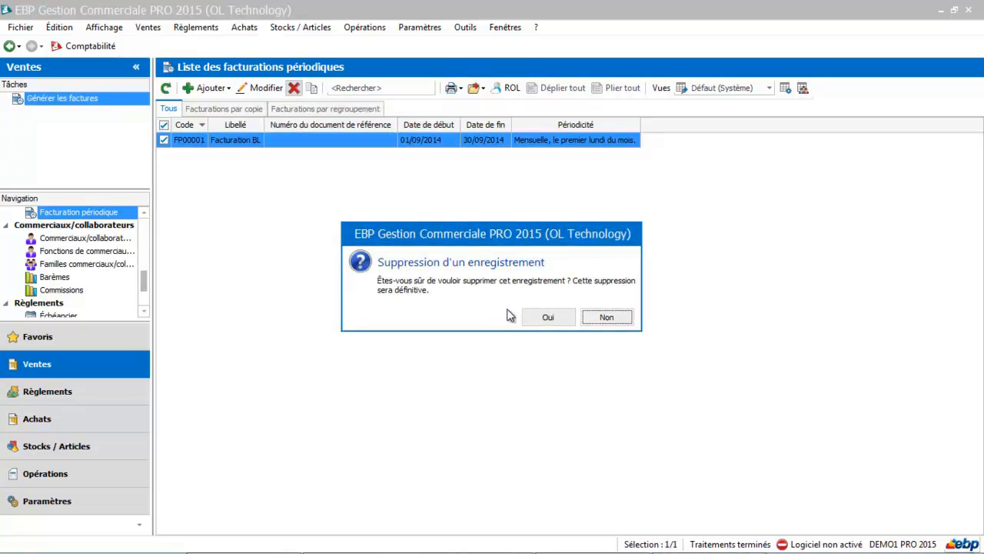
pyautogui.click(533, 319)
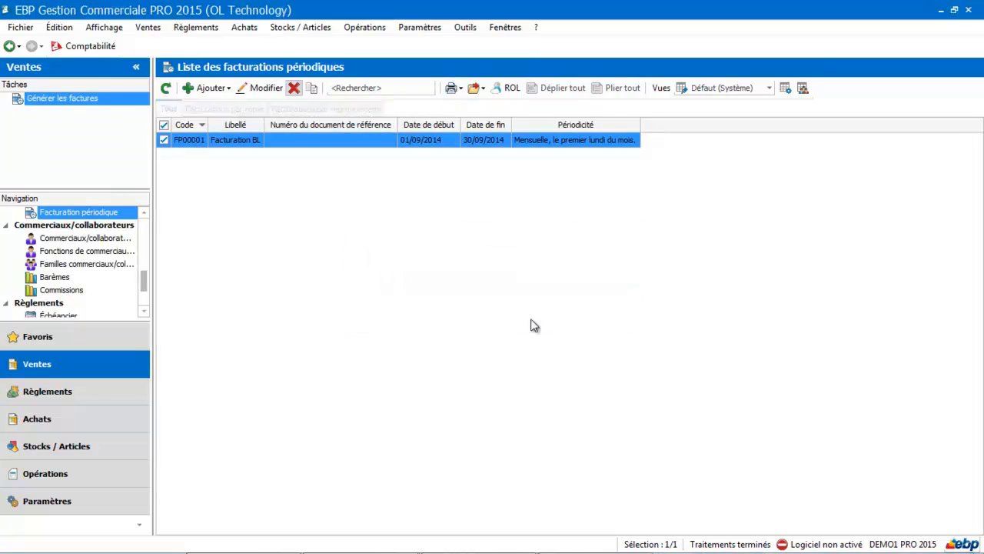
# - Create a new periodic invoicing by copy with the label "Facturation contrat assistance"
pyautogui.click(211, 88)
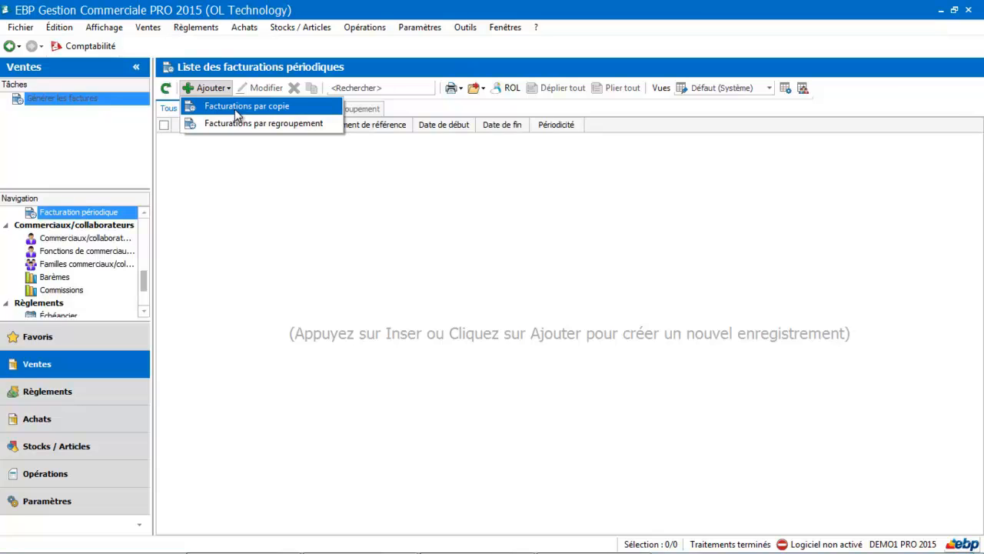
pyautogui.click(234, 109)
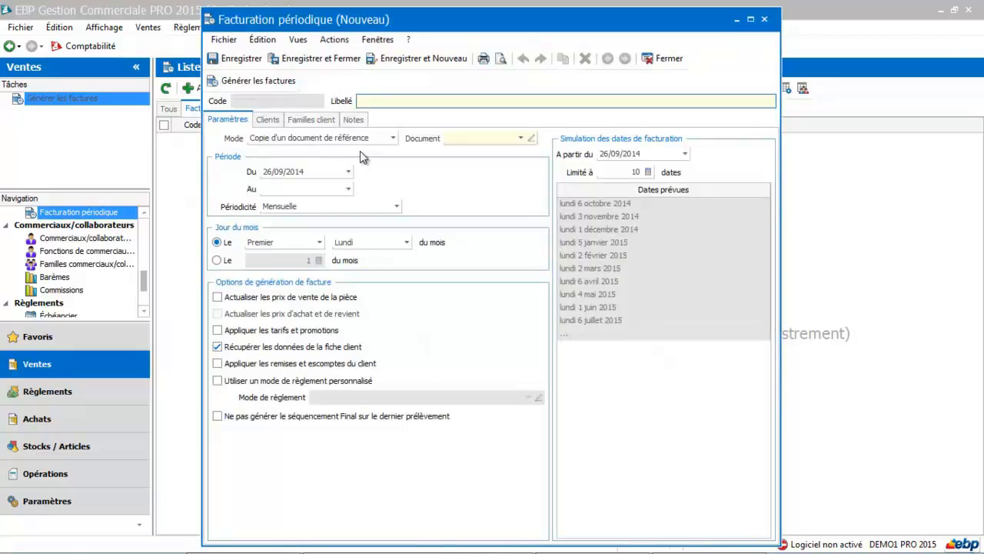
pyautogui.write('Facturation contrat assis')
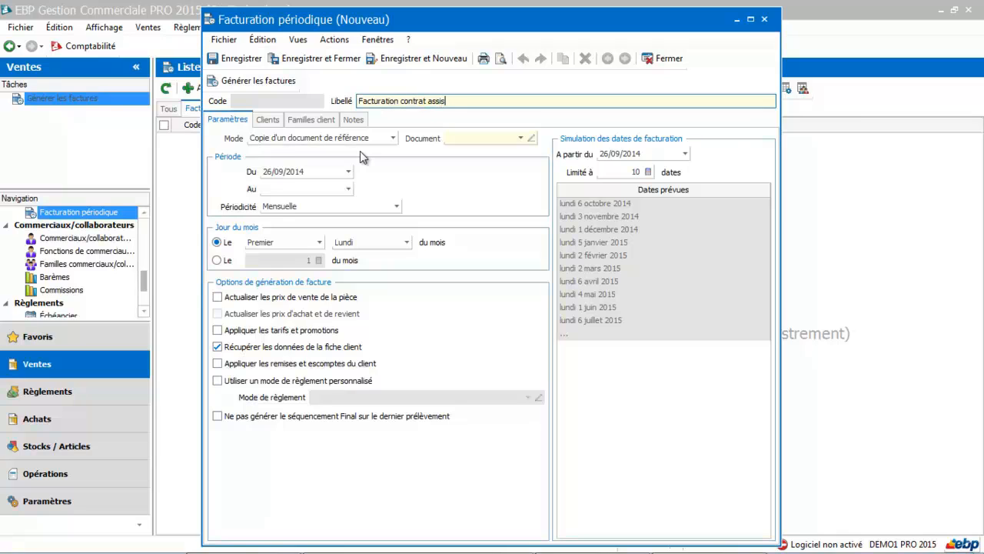
pyautogui.write('tance')
pyautogui.press('Tab')
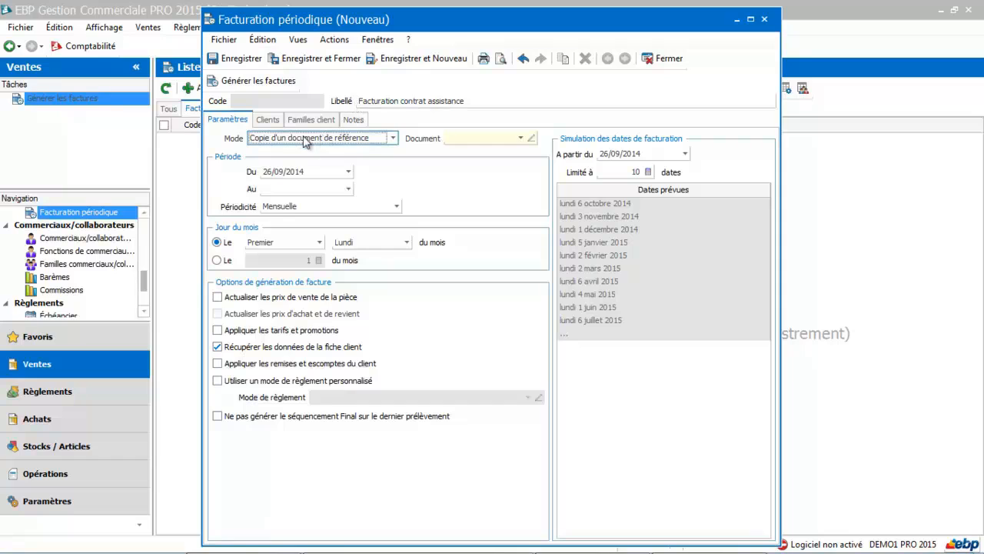
# - Set the mode to Copie d'un document de référence, choose invoice FA00000003 as reference document and add its client to the periodic invoicing
pyautogui.click(393, 138)
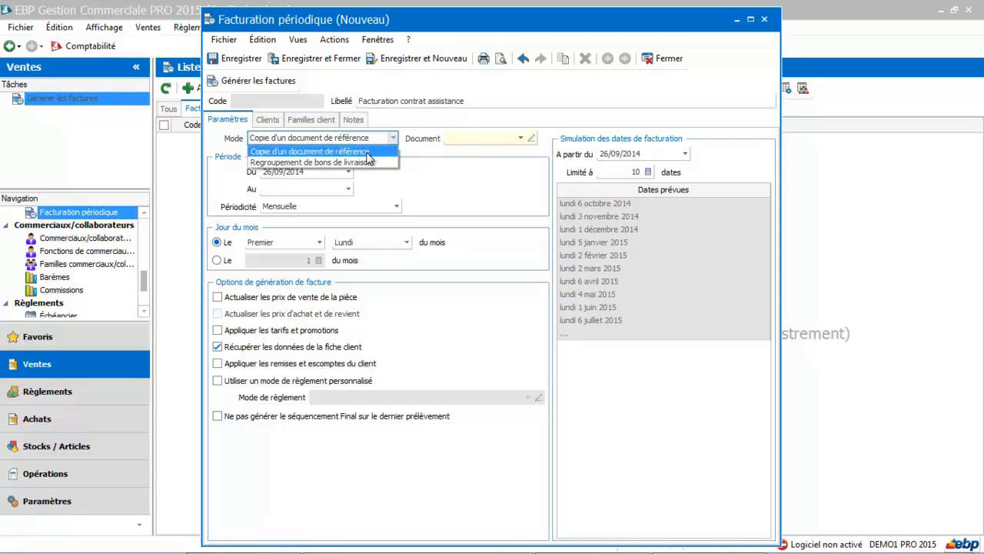
pyautogui.click(371, 151)
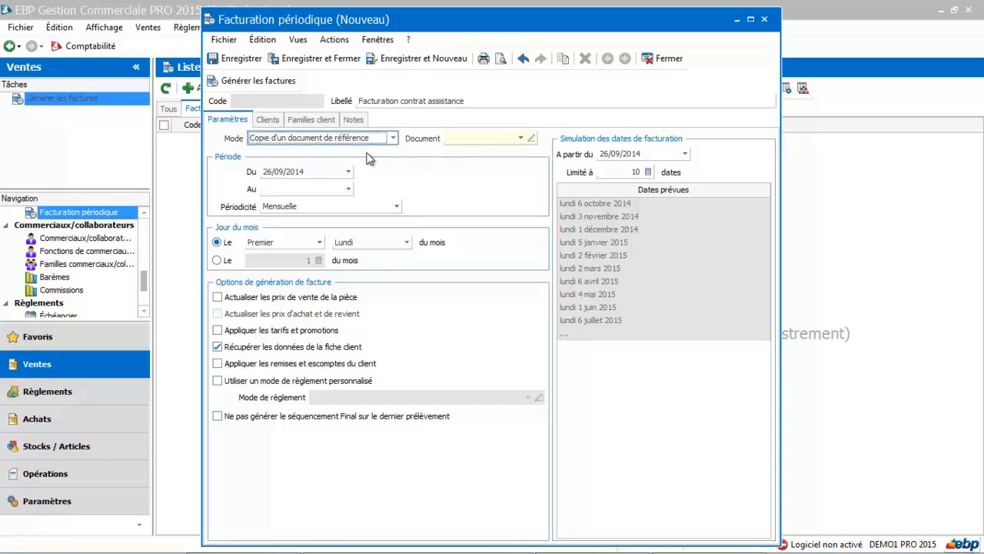
pyautogui.click(522, 139)
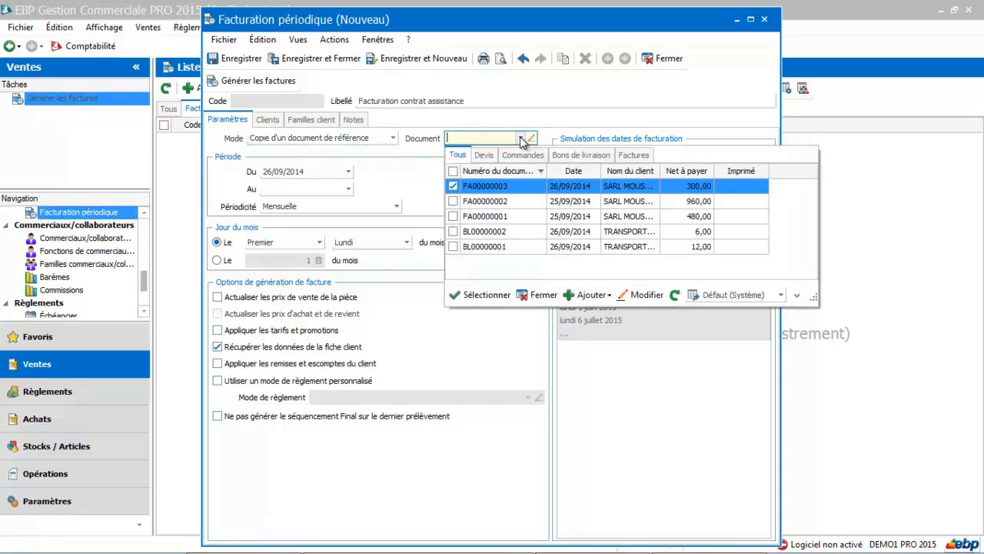
pyautogui.click(522, 186)
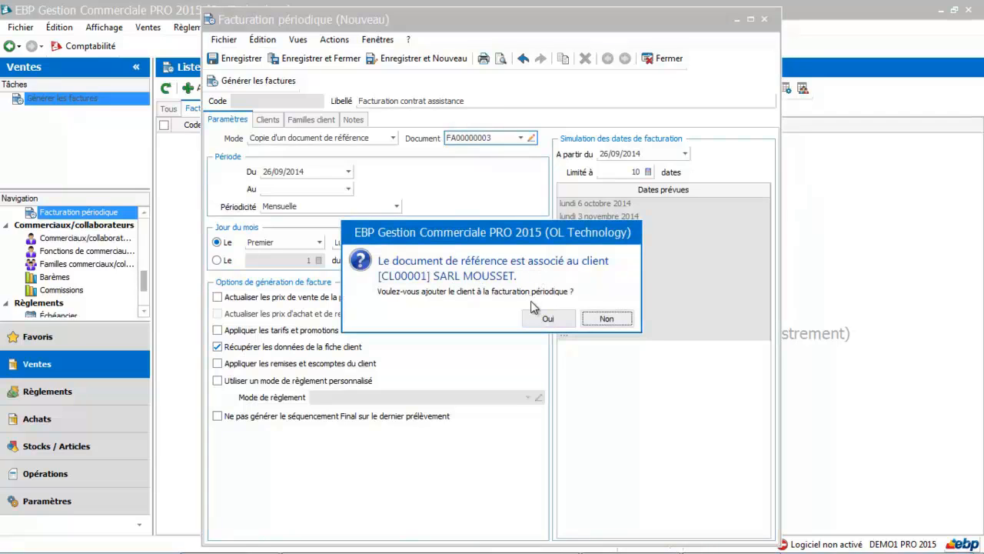
pyautogui.click(548, 318)
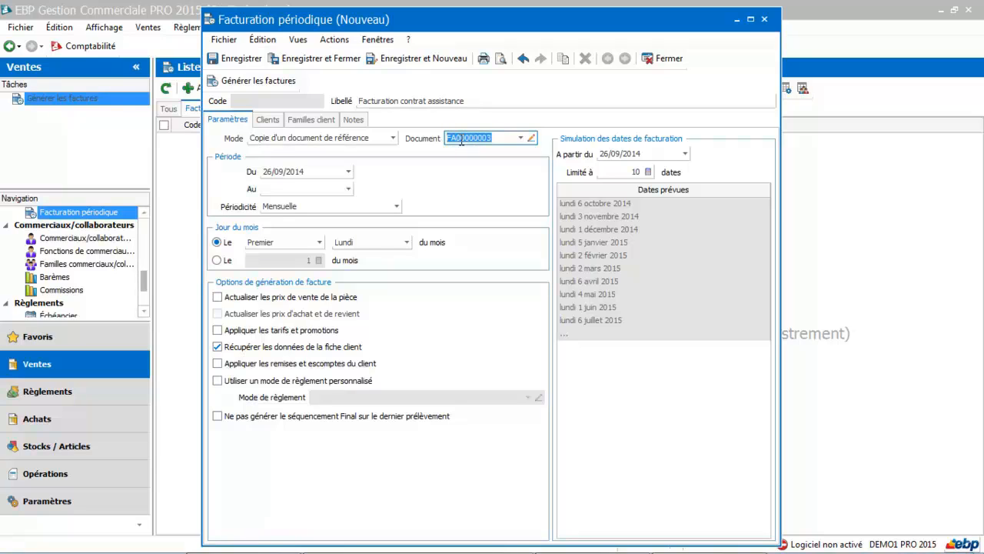
# - Check the client families and the clients attached to the periodic invoicing, then return to its parameters
pyautogui.click(320, 123)
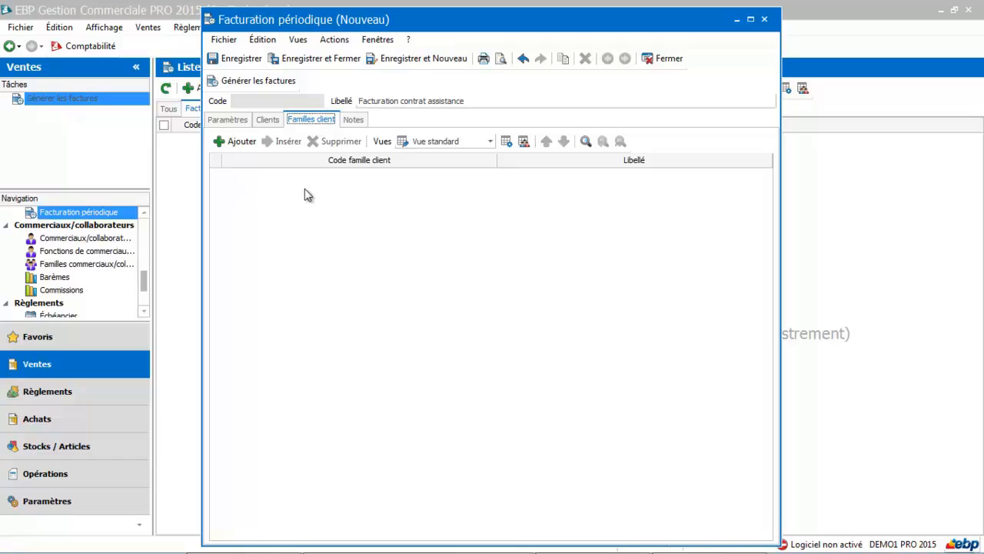
pyautogui.click(276, 124)
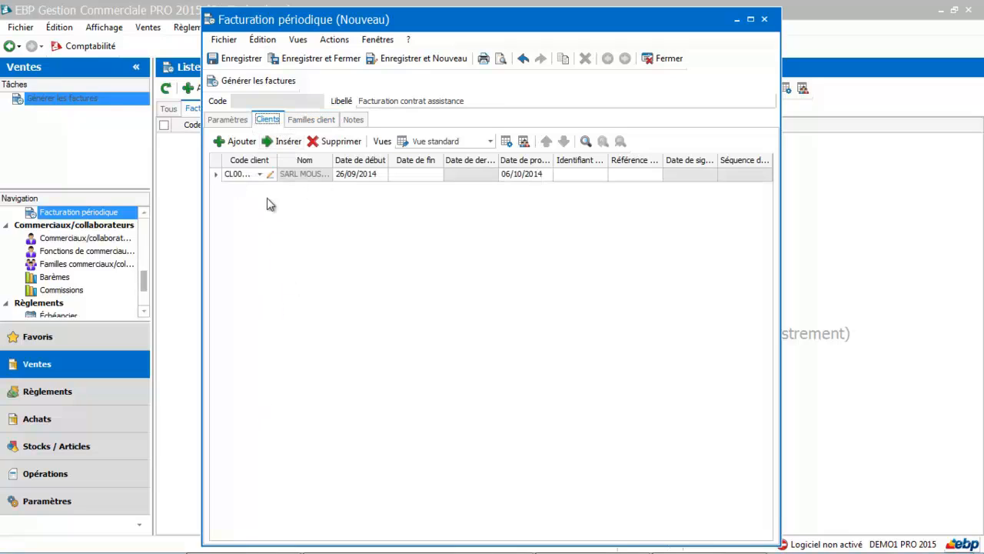
pyautogui.click(240, 123)
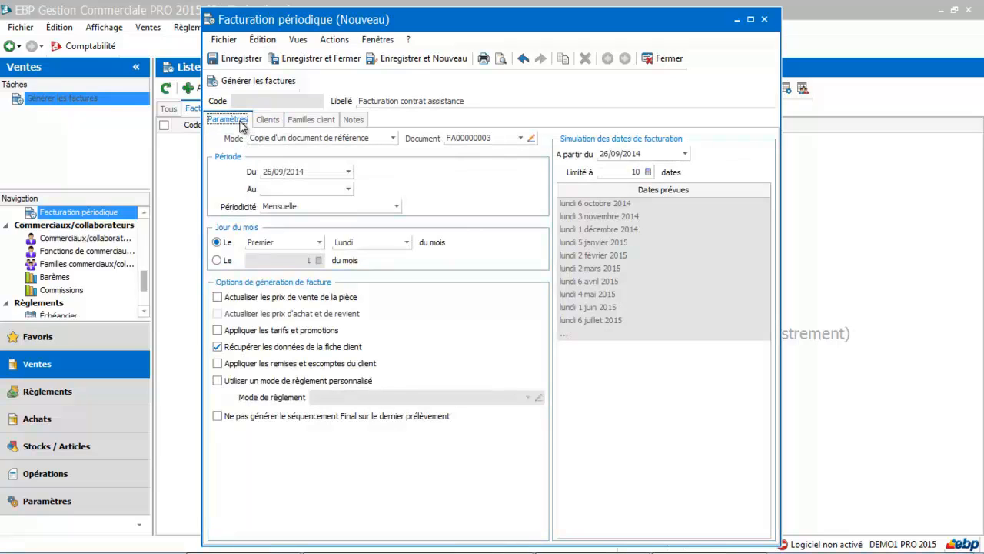
# - Set the periodicity to Annuelle and limit the invoicing date simulation to 2 dates
pyautogui.click(300, 207)
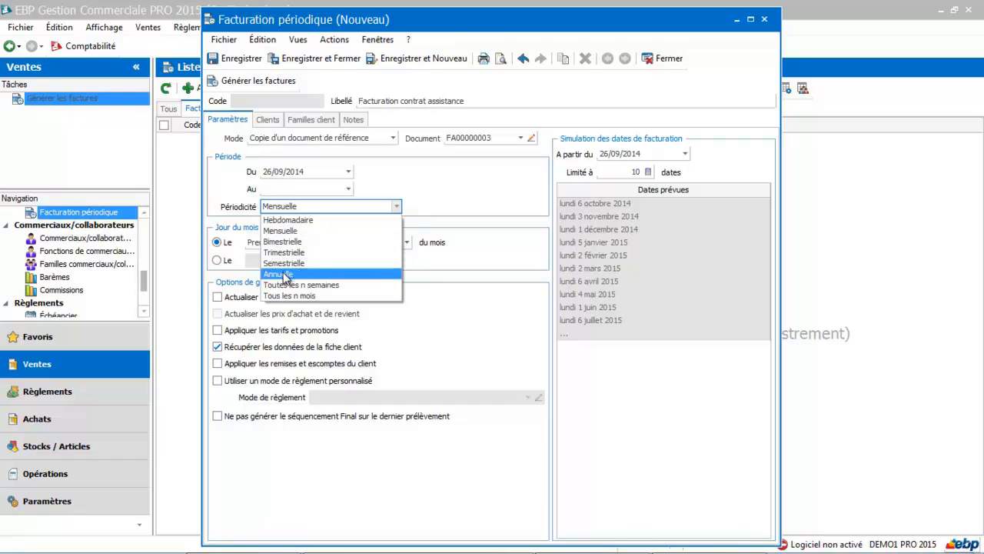
pyautogui.click(279, 273)
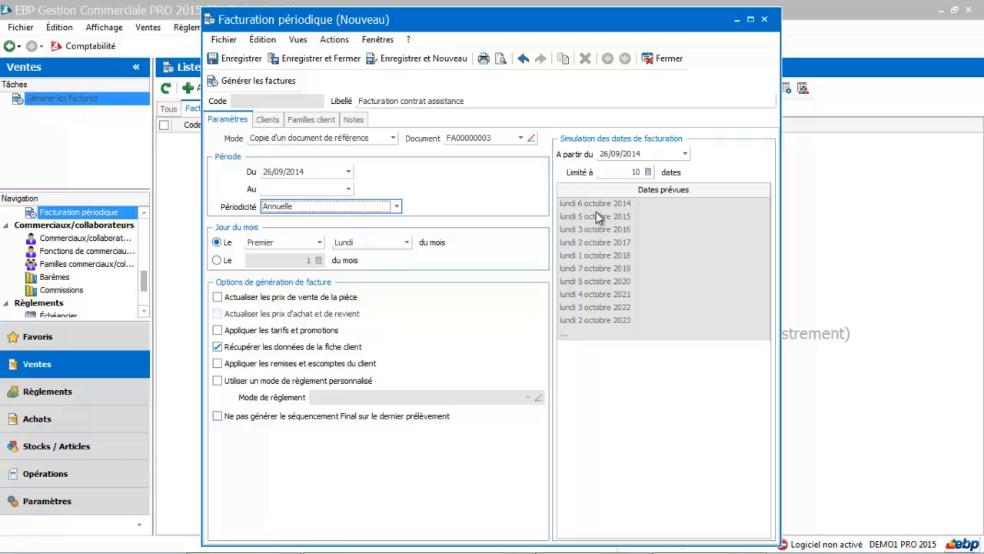
pyautogui.click(645, 173)
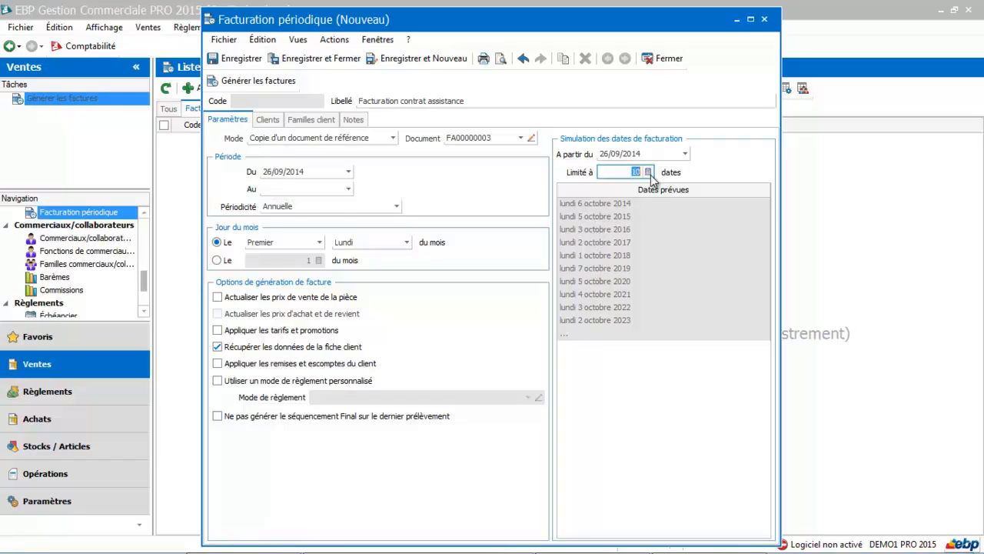
pyautogui.write('2')
pyautogui.press('Tab')
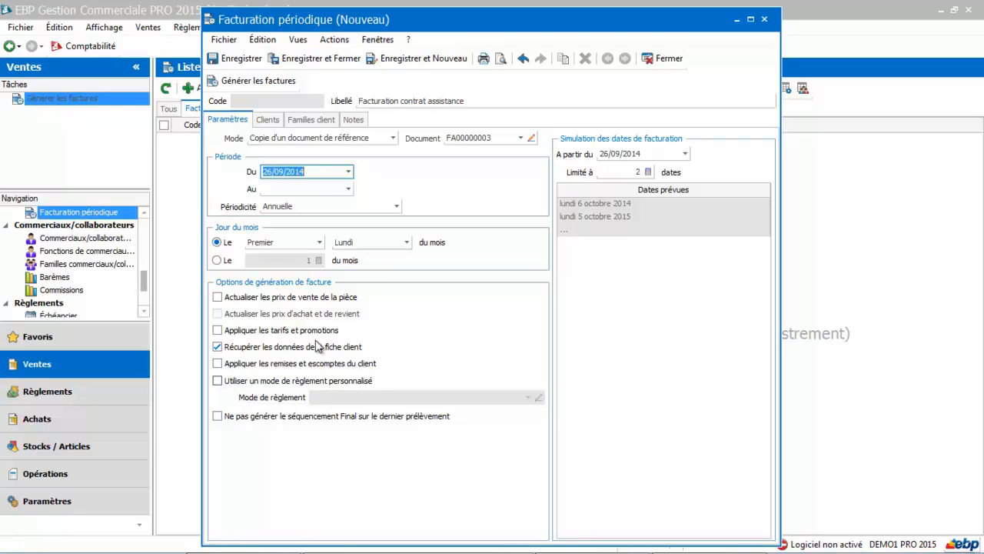
pyautogui.click(268, 124)
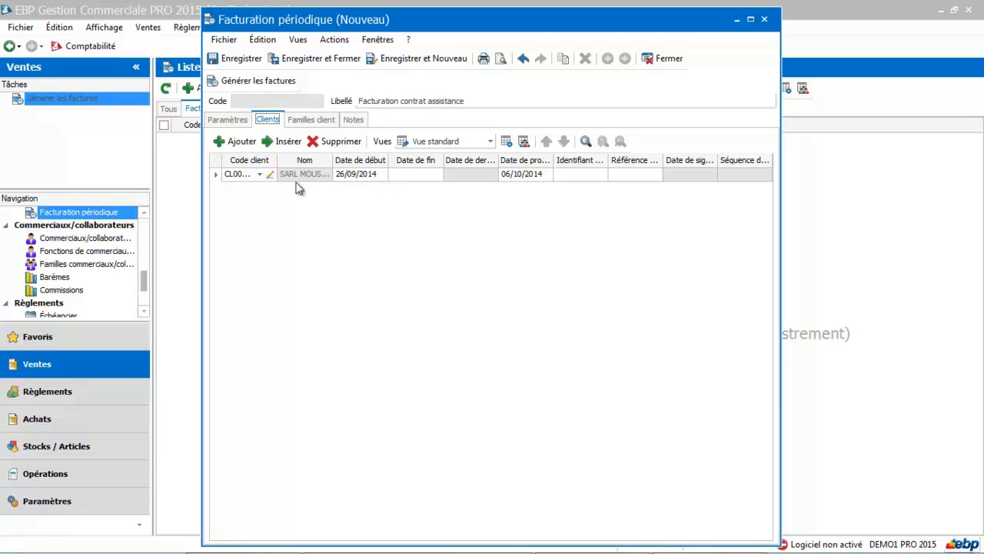
pyautogui.click(247, 144)
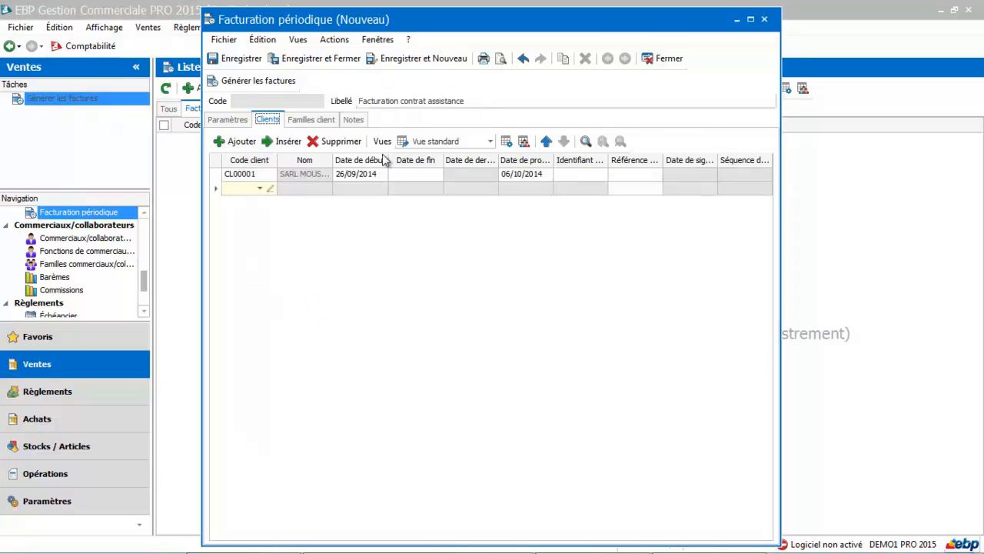
pyautogui.click(343, 145)
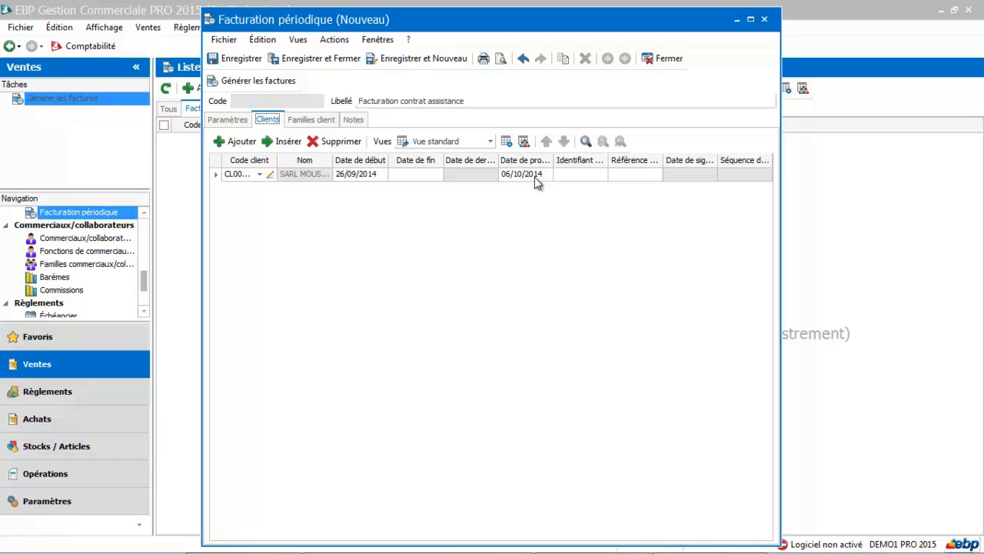
# - Save the periodic invoicing and open the generation of its invoices
pyautogui.click(251, 63)
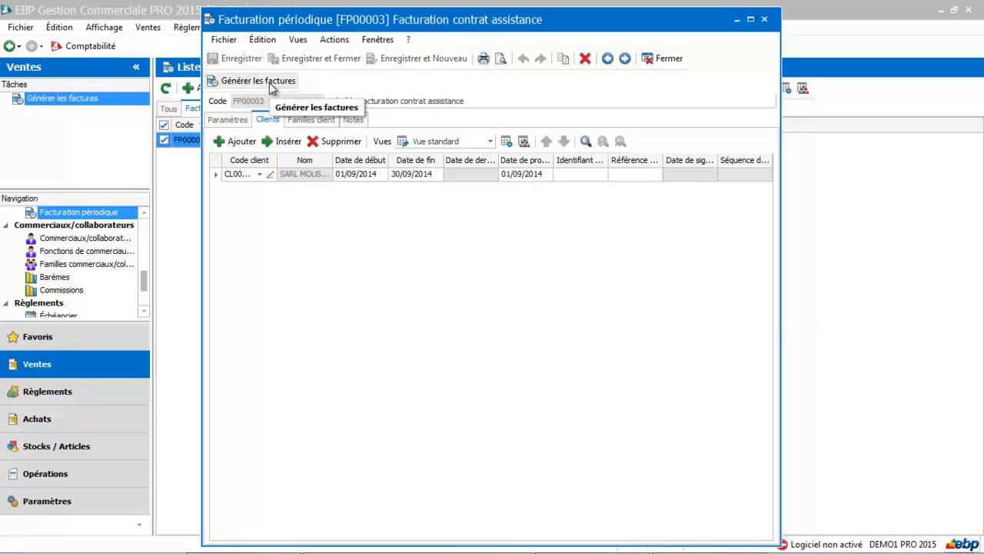
pyautogui.click(269, 83)
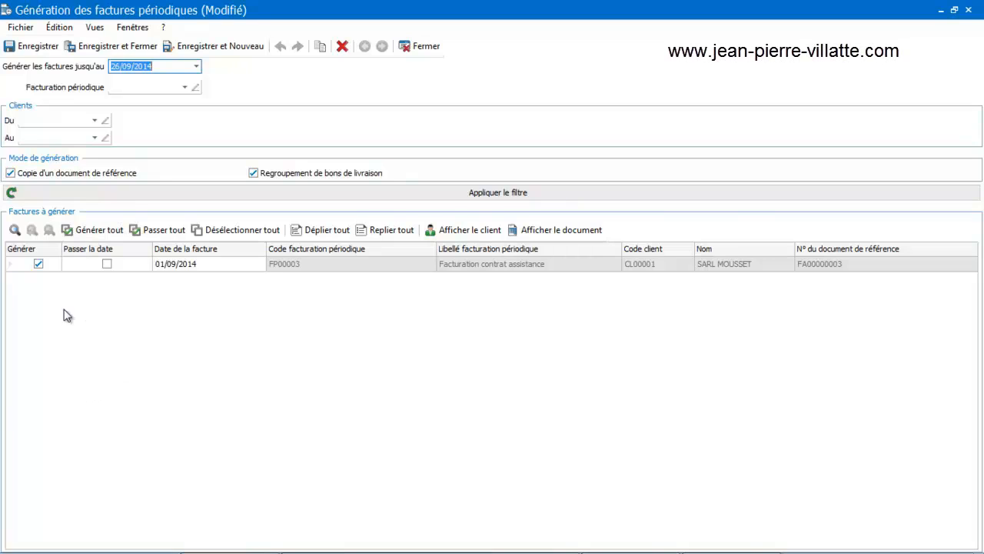
# - Exclude Regroupement de bons de livraison from the generation filter and generate the invoice listed for "Facturation contrat assistance"
pyautogui.click(255, 173)
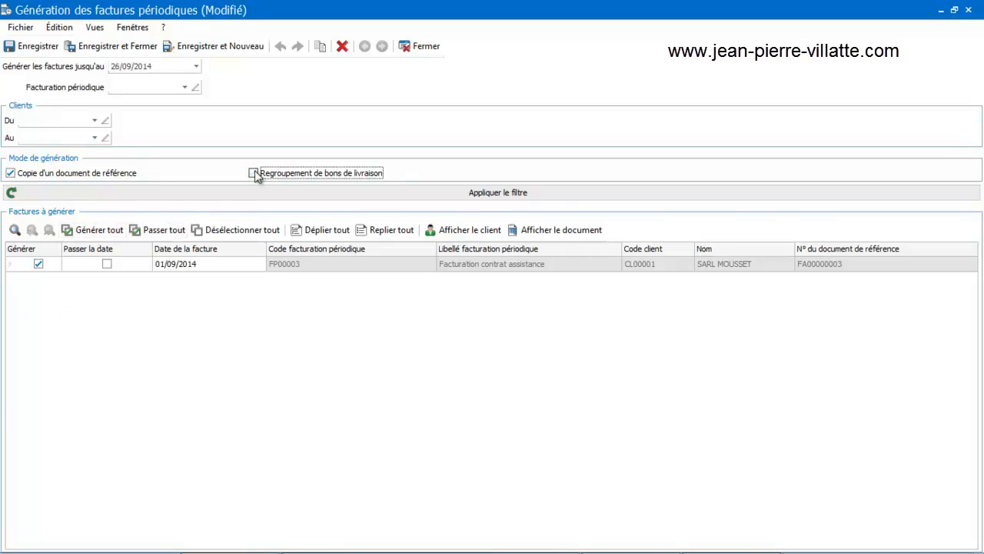
pyautogui.click(297, 197)
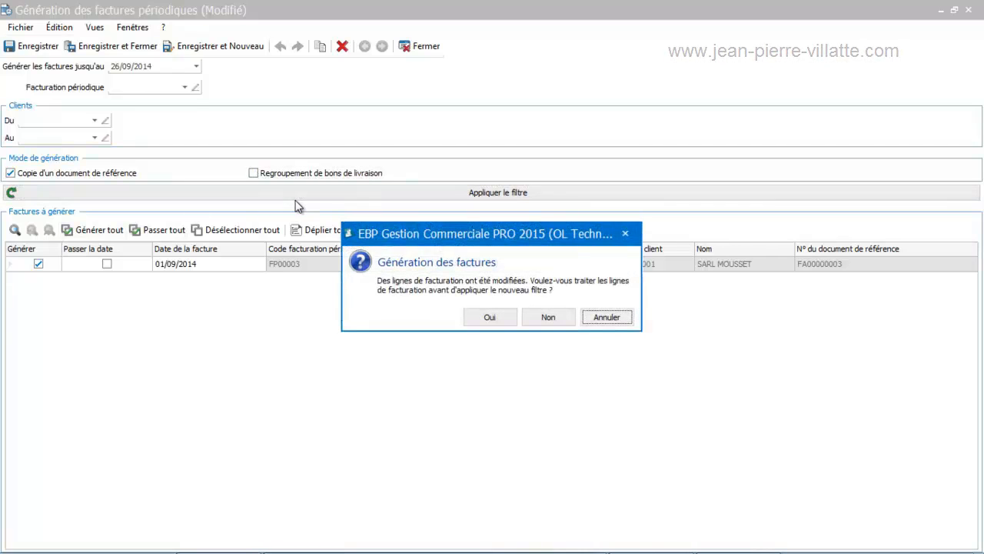
pyautogui.click(485, 318)
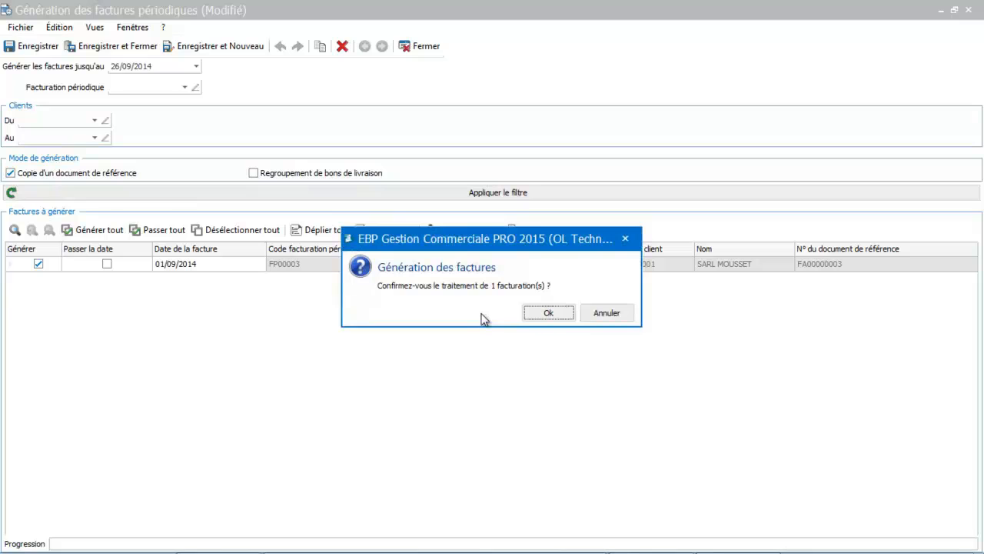
pyautogui.click(559, 315)
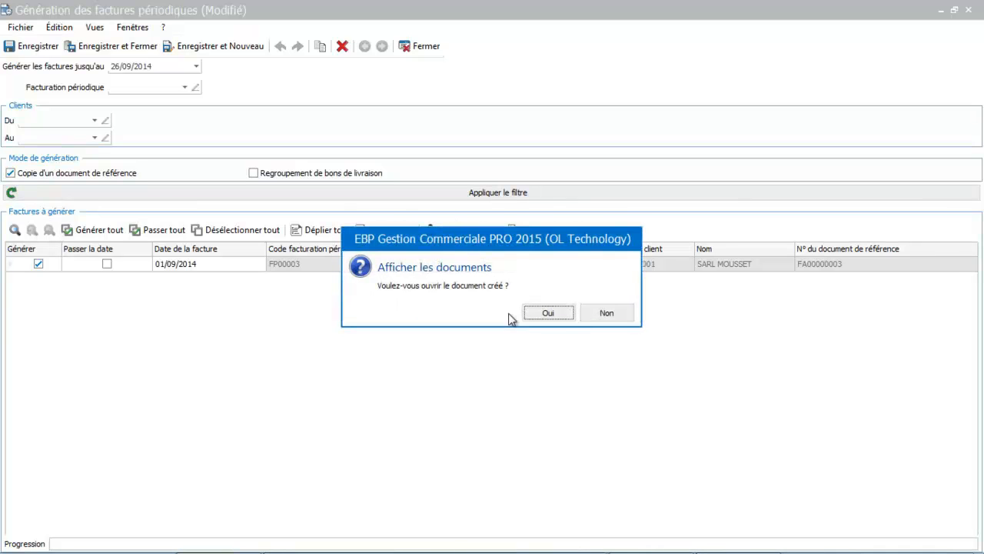
# - Open the generated invoice to check it, then close it and return to the list of periodic invoicings
pyautogui.click(552, 312)
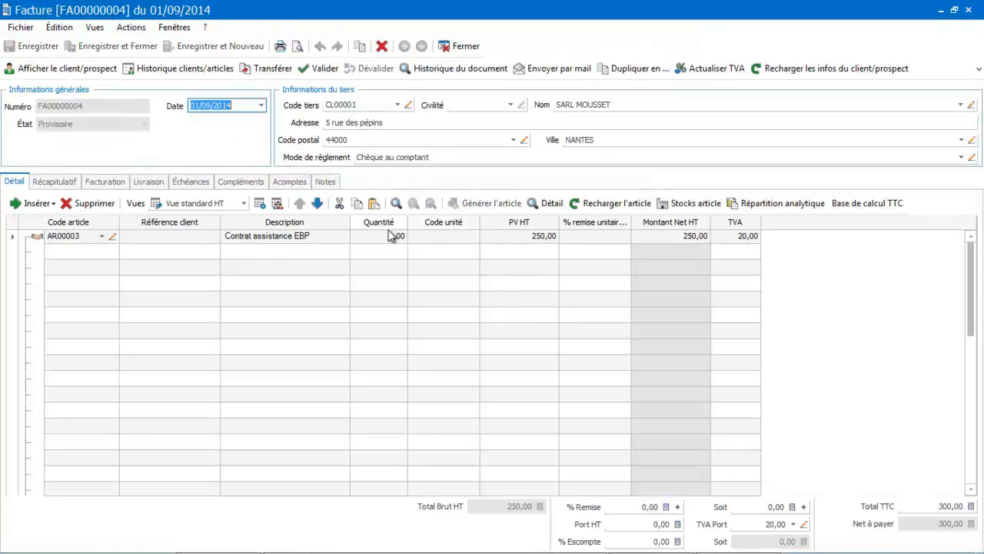
pyautogui.click(460, 47)
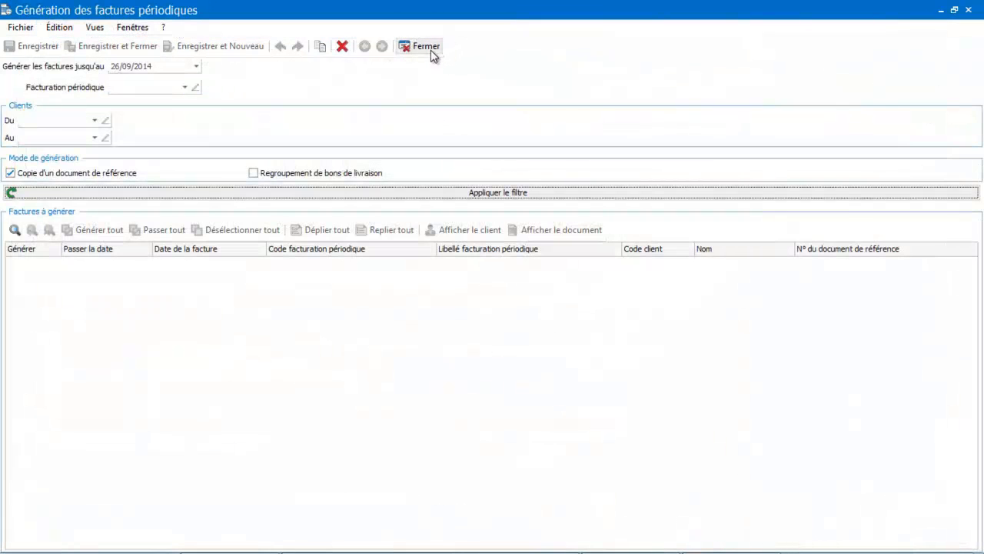
pyautogui.click(431, 50)
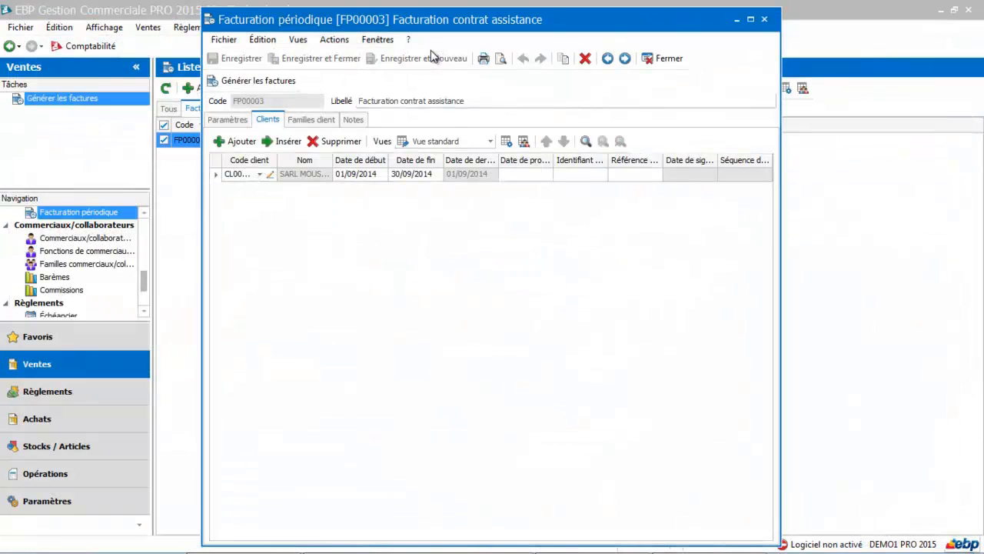
pyautogui.click(668, 58)
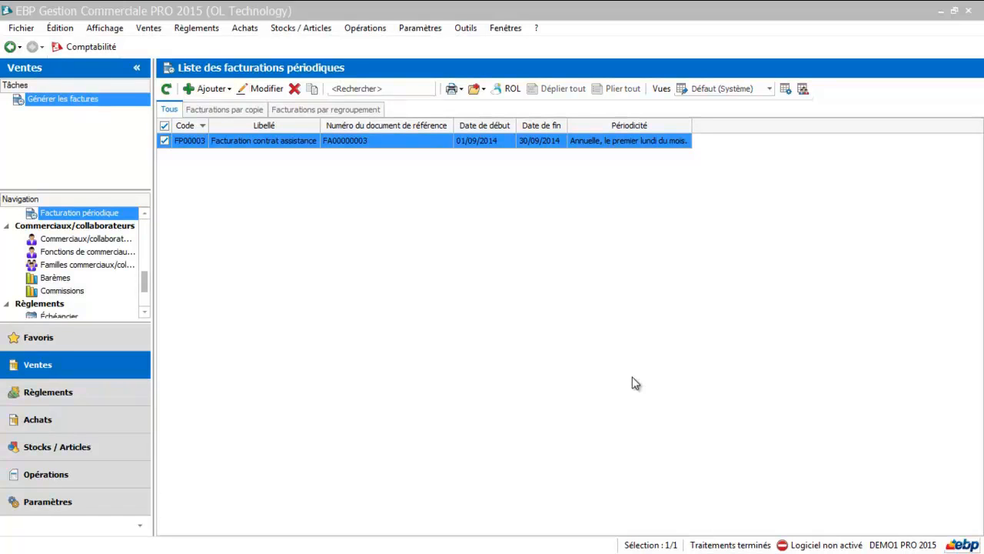
# - Create a new periodic invoicing of the Facturations par regroupement type, labelled "Facturation BL"
pyautogui.click(198, 88)
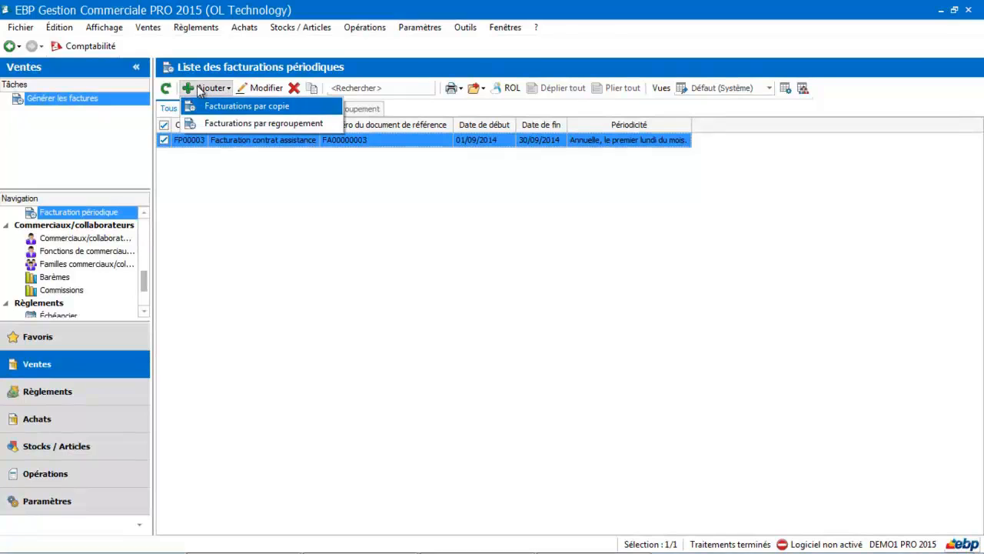
pyautogui.click(209, 121)
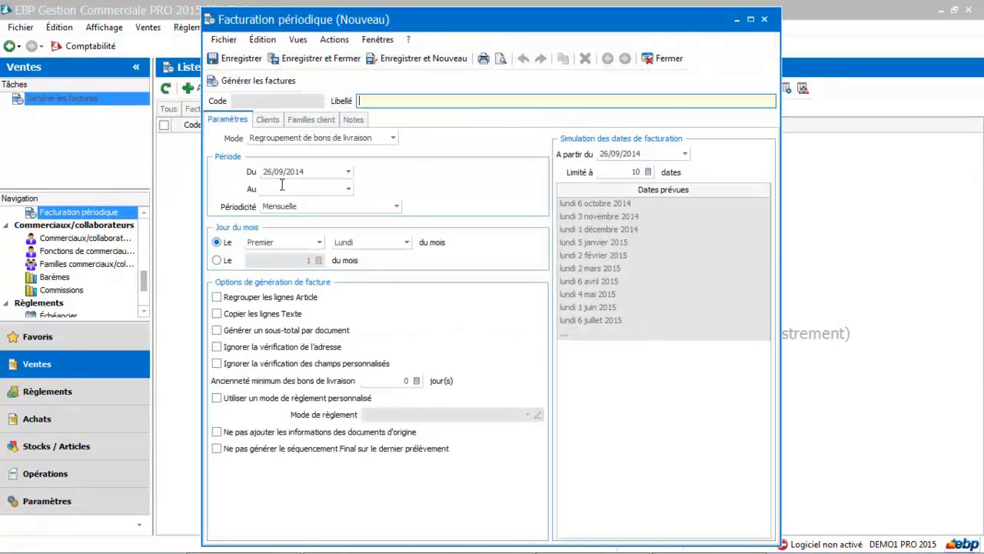
pyautogui.write('fa')
pyautogui.press('BackSpace')
pyautogui.press('BackSpace')
pyautogui.write('Facturation BL')
pyautogui.press('Tab')
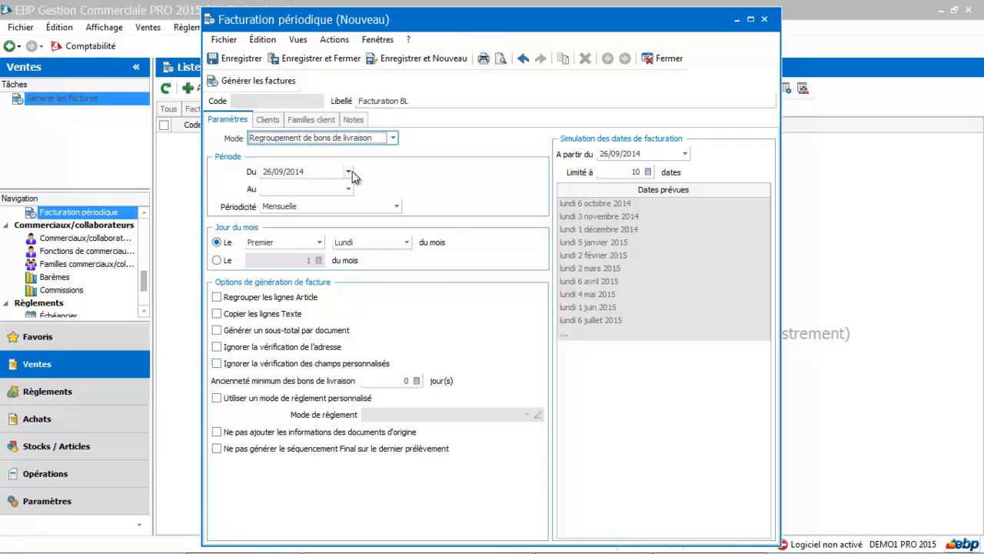
# - Set the invoicing period from 26/09/2014 to 31/12/2015
pyautogui.click(349, 172)
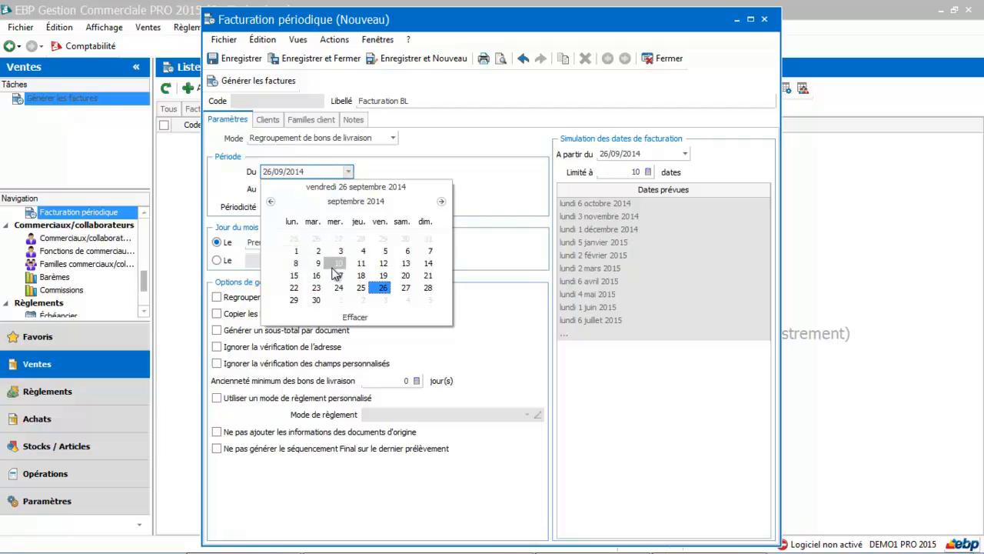
pyautogui.click(383, 290)
pyautogui.click(347, 190)
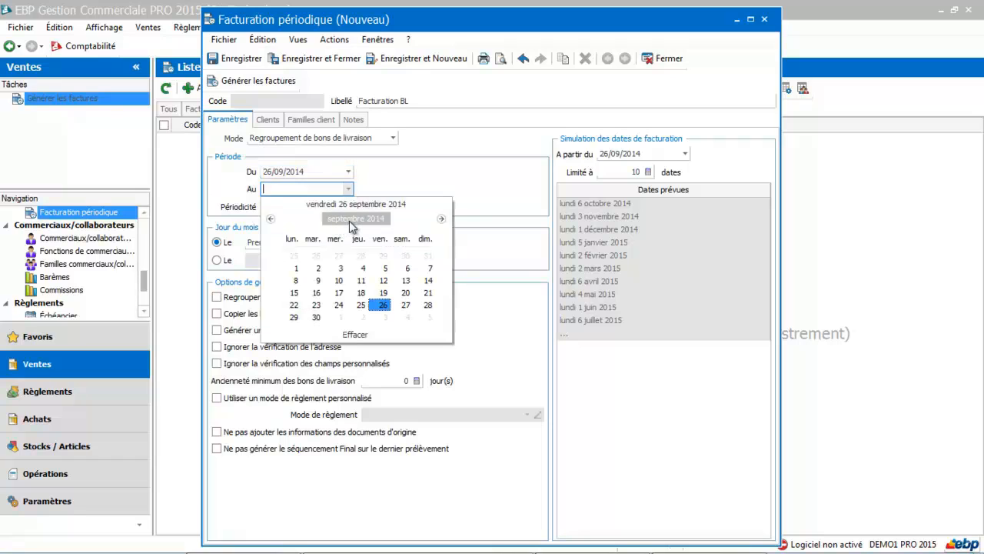
pyautogui.click(350, 221)
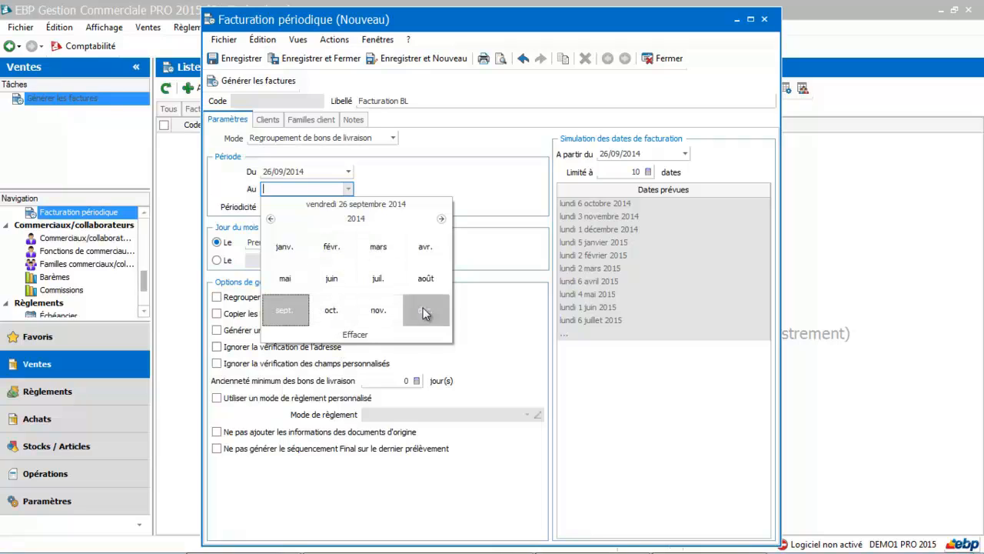
pyautogui.click(441, 220)
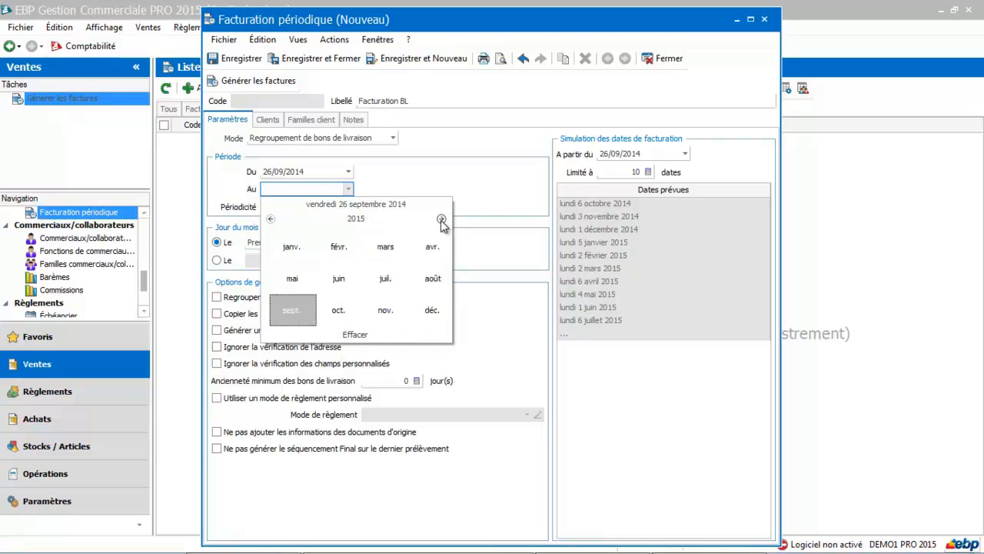
pyautogui.click(424, 307)
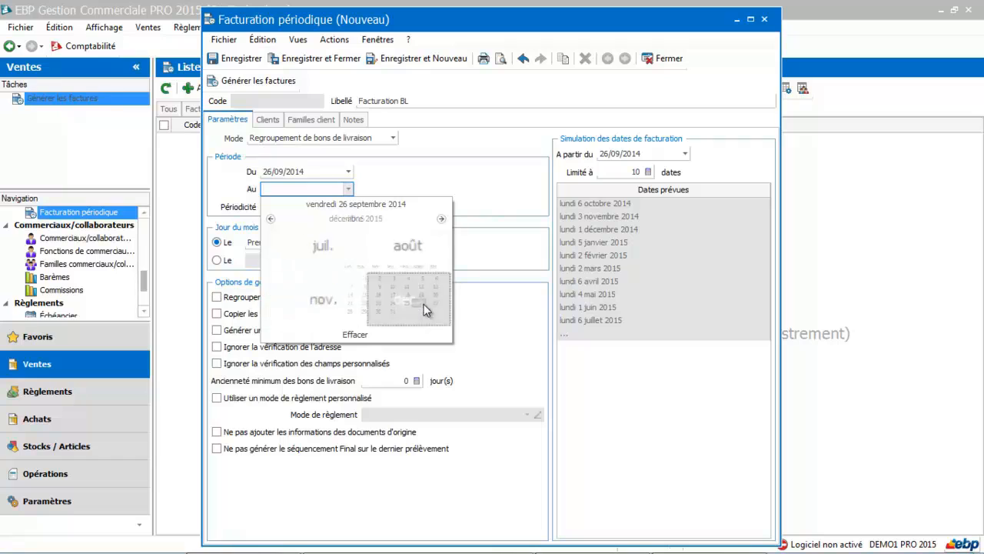
pyautogui.click(361, 305)
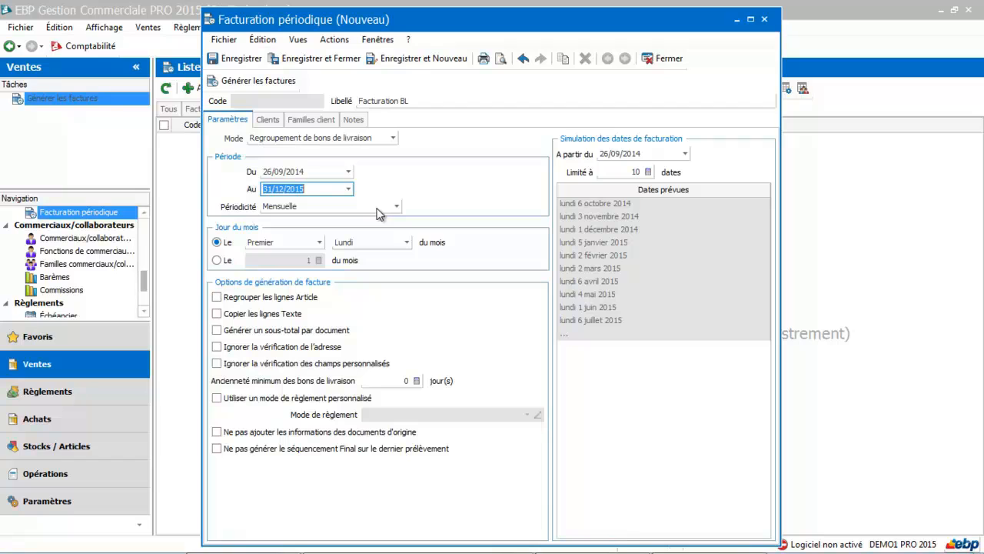
# - Set the invoicing day to Dernier Vendredi of the month and enable Générer un sous-total par document
pyautogui.click(319, 243)
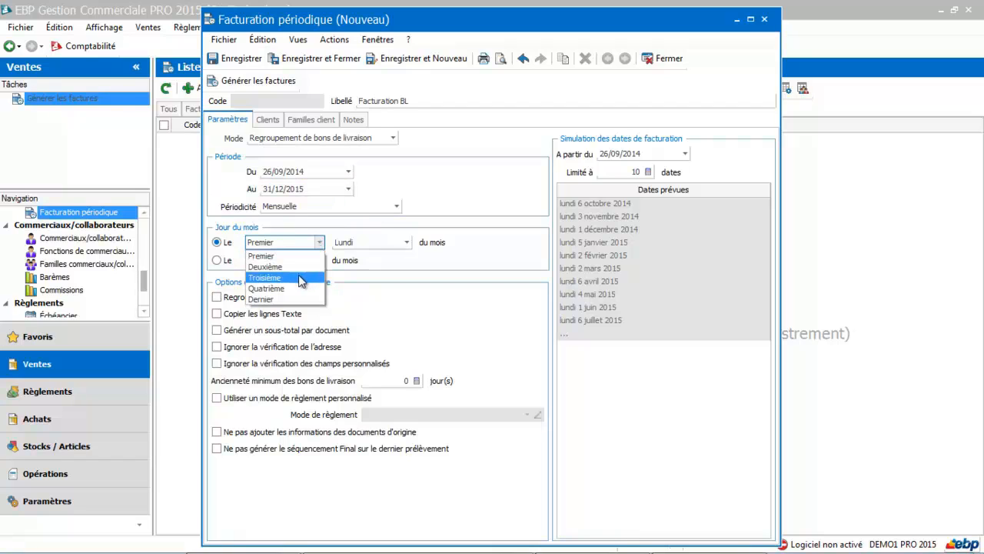
pyautogui.click(280, 302)
pyautogui.click(370, 244)
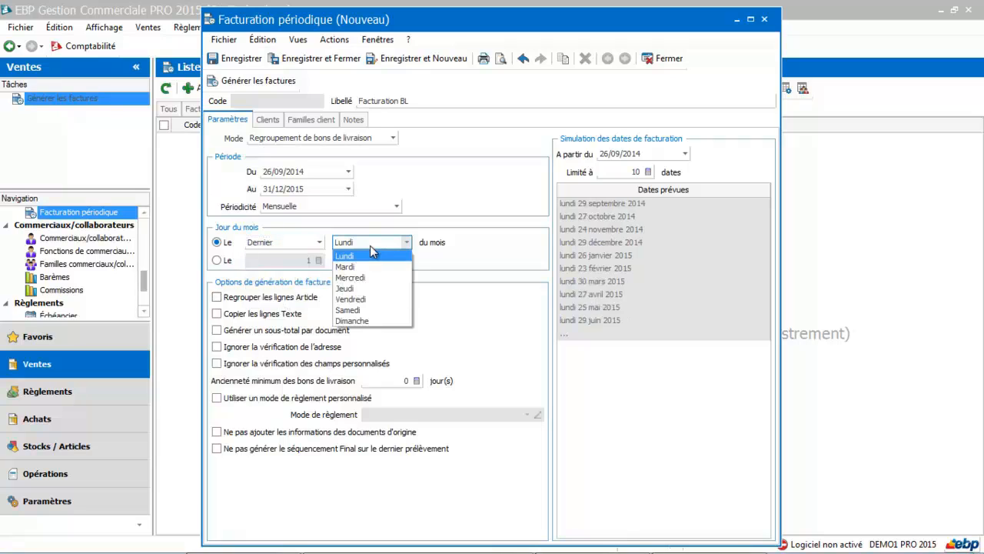
pyautogui.click(365, 300)
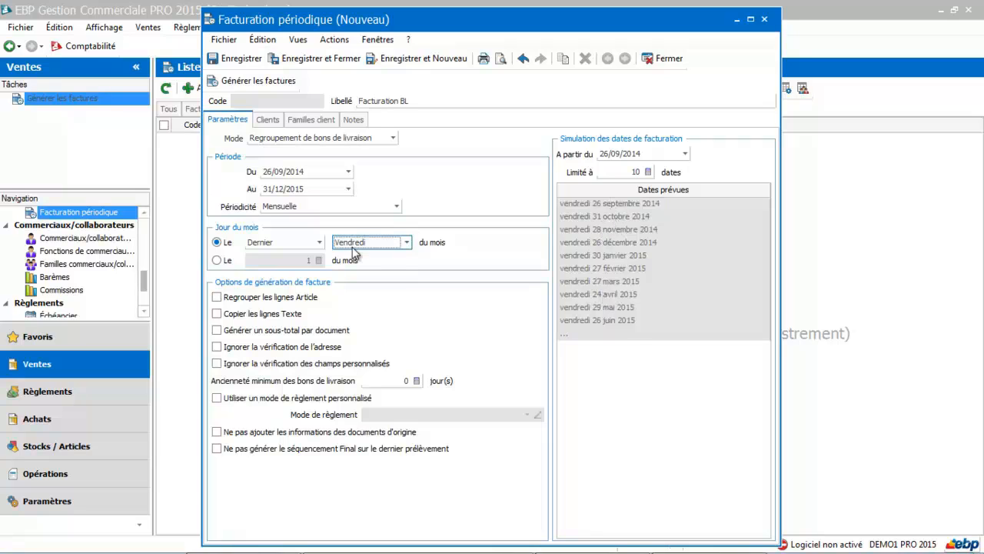
pyautogui.click(218, 330)
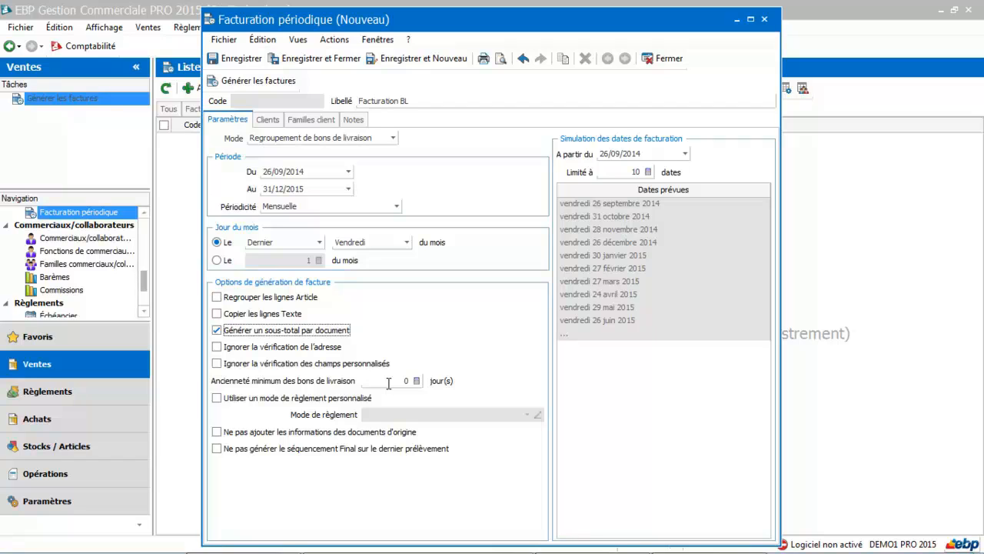
# - Add the client TRANSPORT BRUNO to the clients of the "Facturation BL" periodic invoicing
pyautogui.click(267, 120)
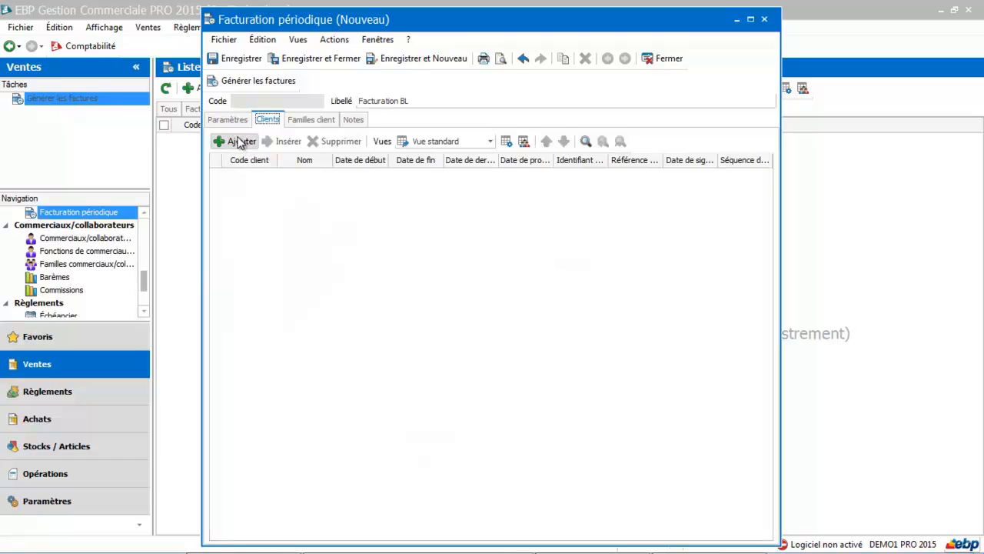
pyautogui.click(238, 141)
pyautogui.click(252, 176)
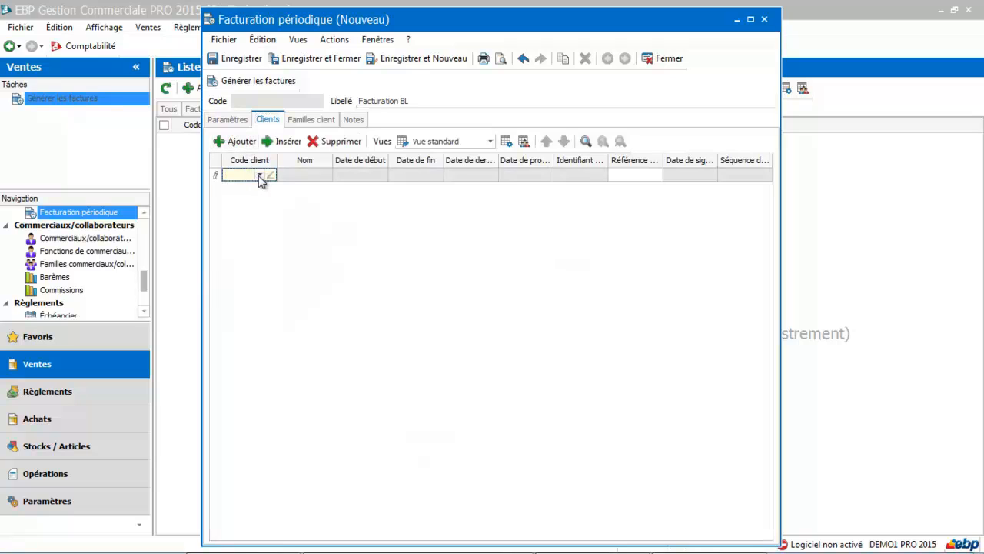
pyautogui.click(260, 175)
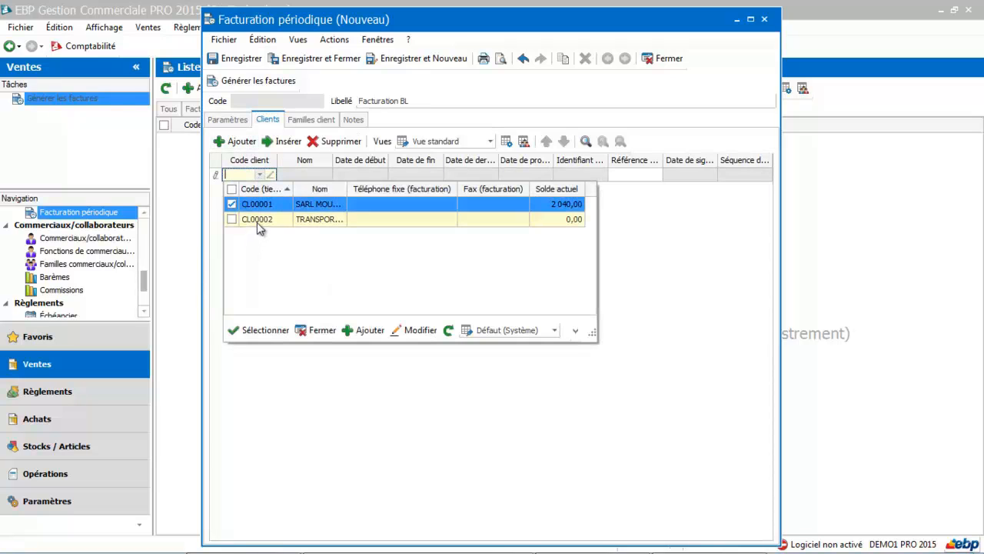
pyautogui.click(257, 224)
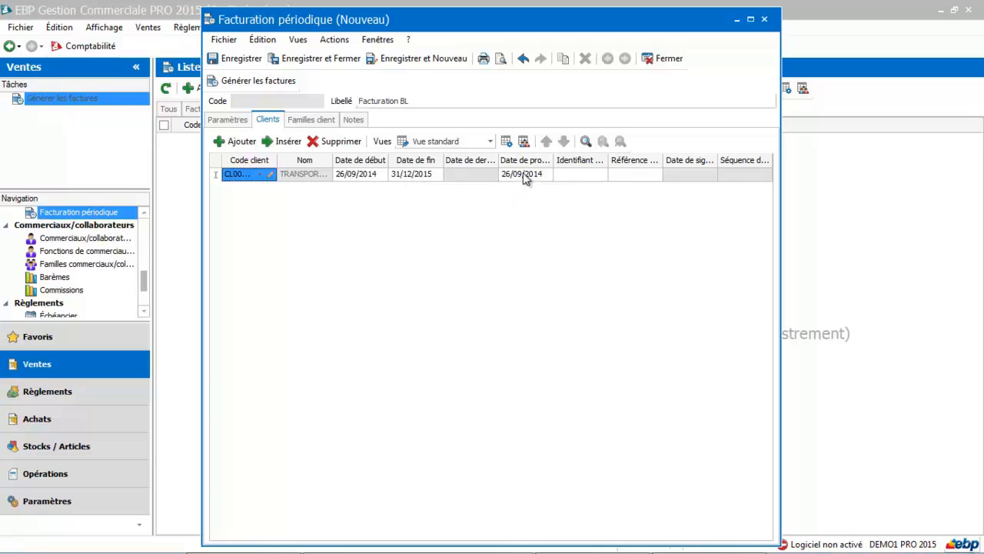
# - Save and open the invoice generation, then apply a filter on periodic invoicing FP00008 with Copie d'un document de référence excluded
pyautogui.click(279, 84)
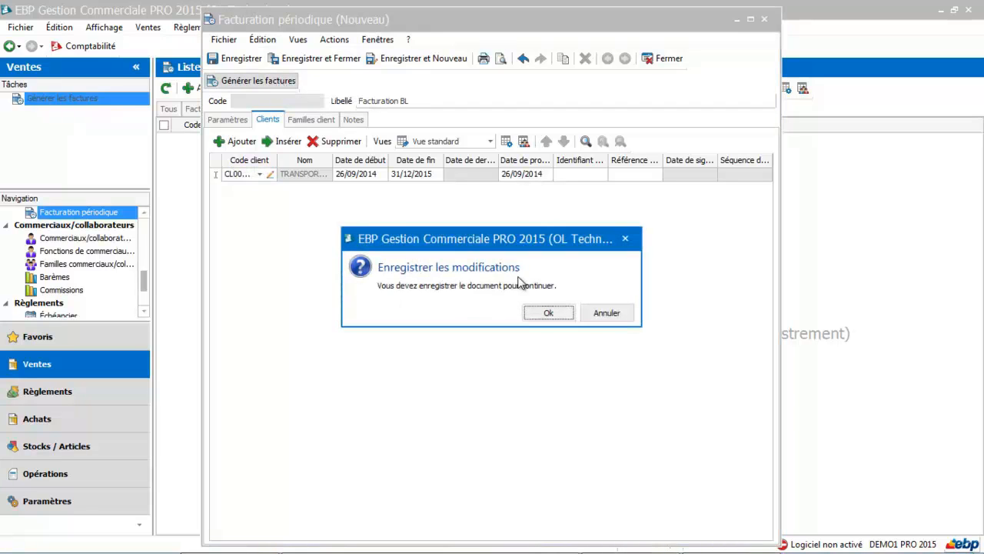
pyautogui.click(546, 313)
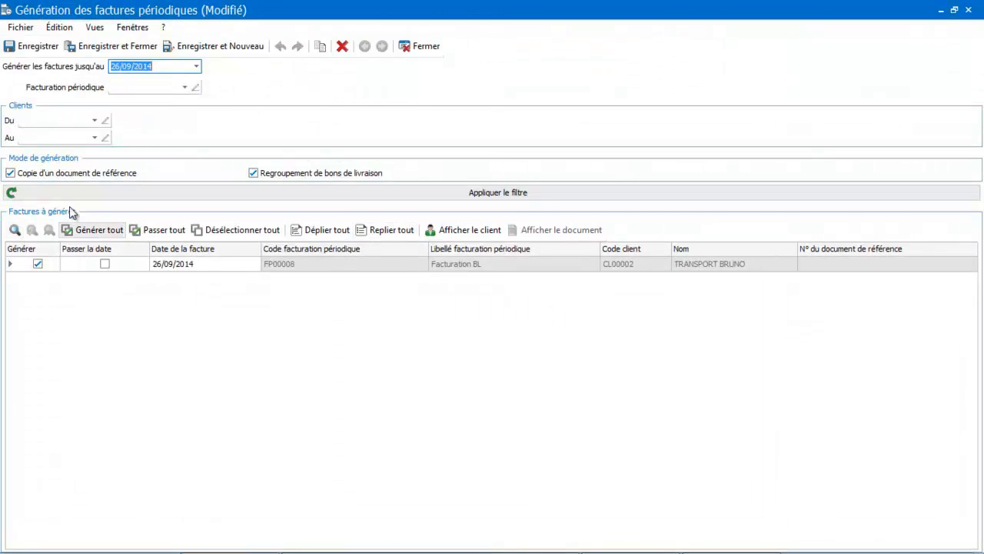
pyautogui.click(11, 174)
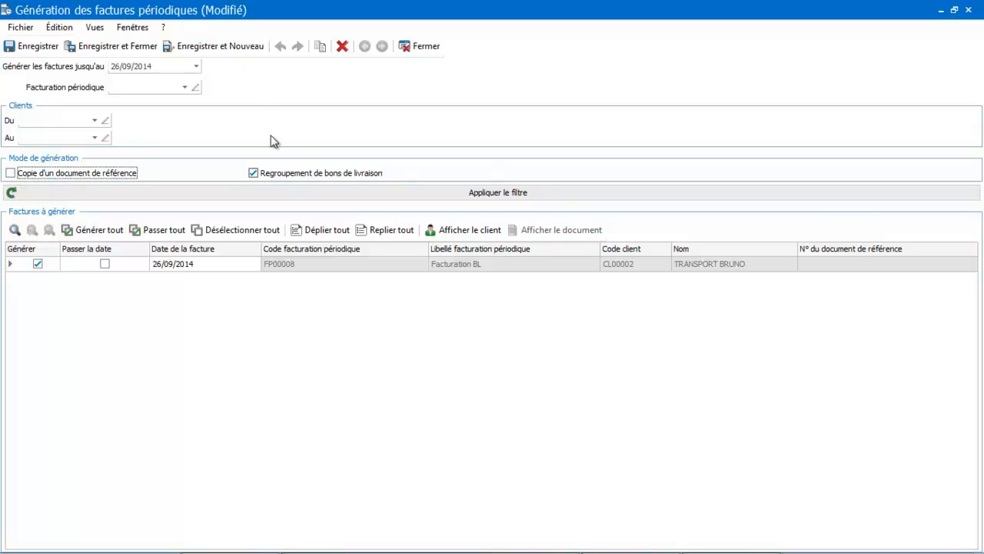
pyautogui.click(187, 88)
pyautogui.click(194, 137)
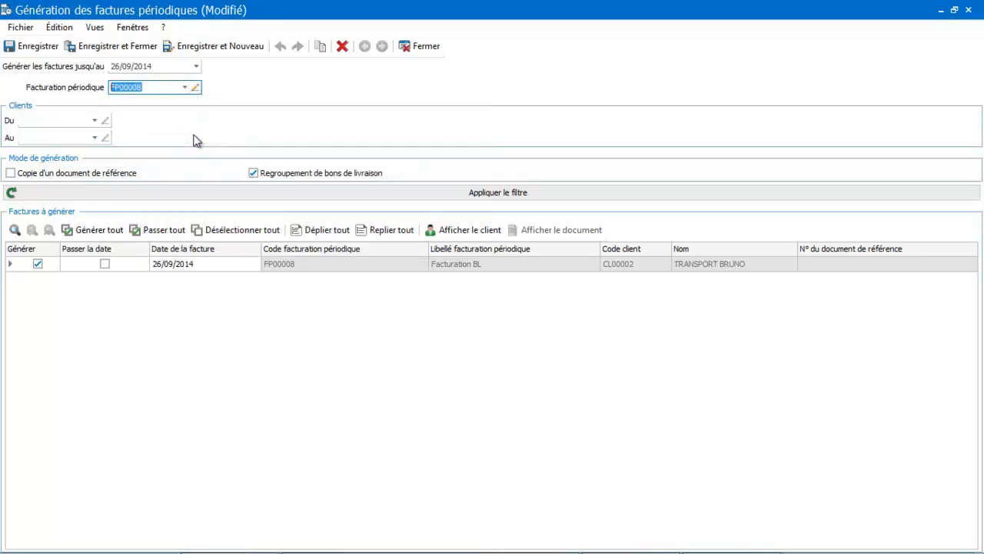
pyautogui.click(478, 198)
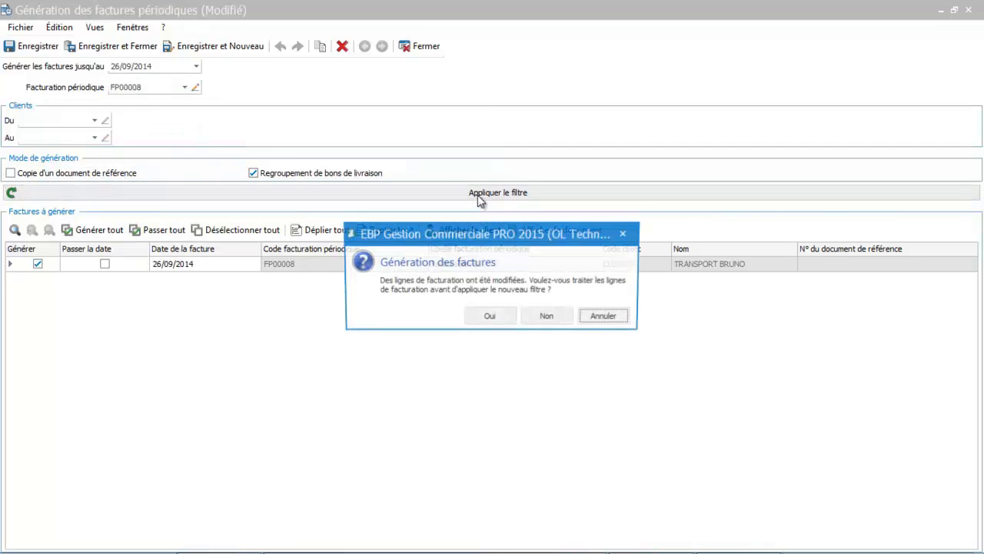
# - Confirm the generation of the "Facturation BL" invoice, then save and close the resulting invoice
pyautogui.click(490, 315)
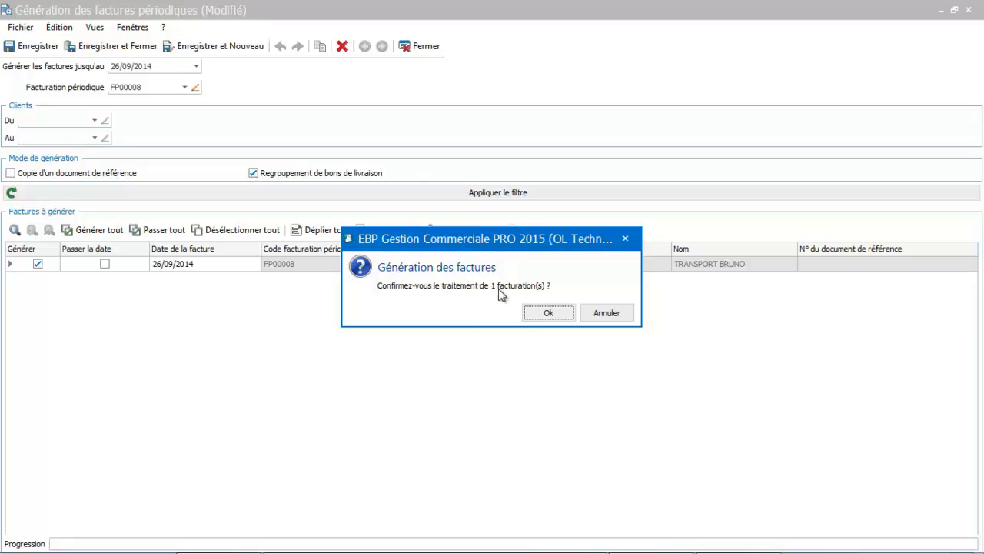
pyautogui.click(549, 314)
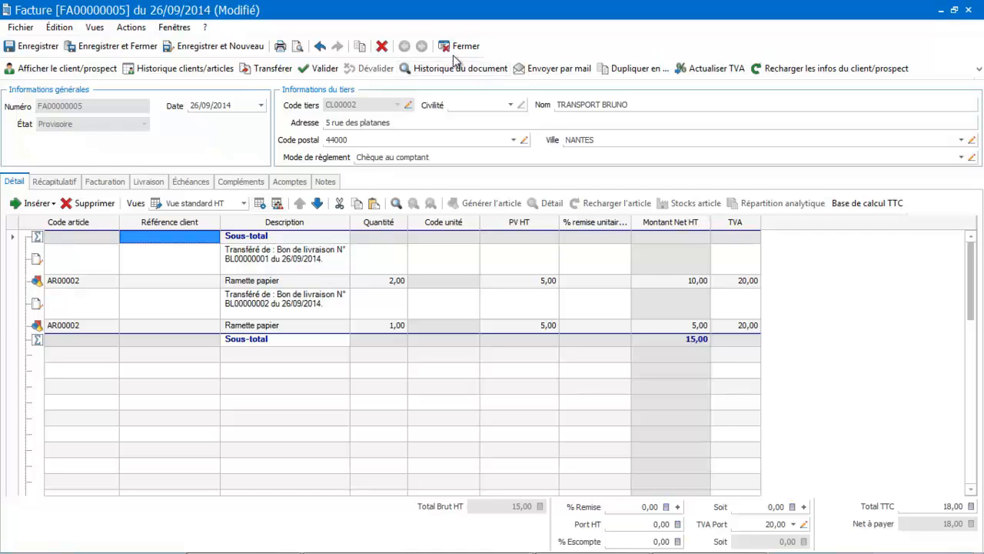
pyautogui.click(107, 46)
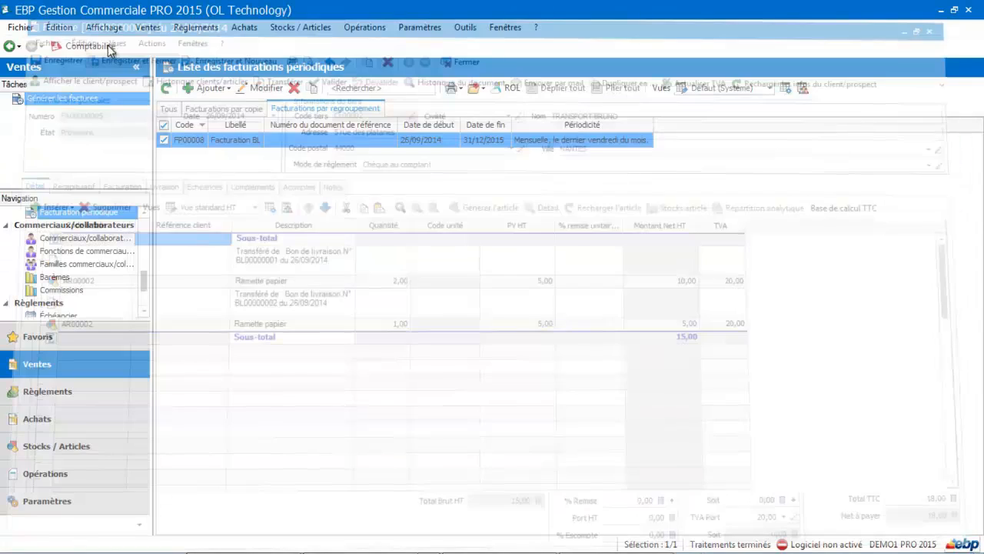